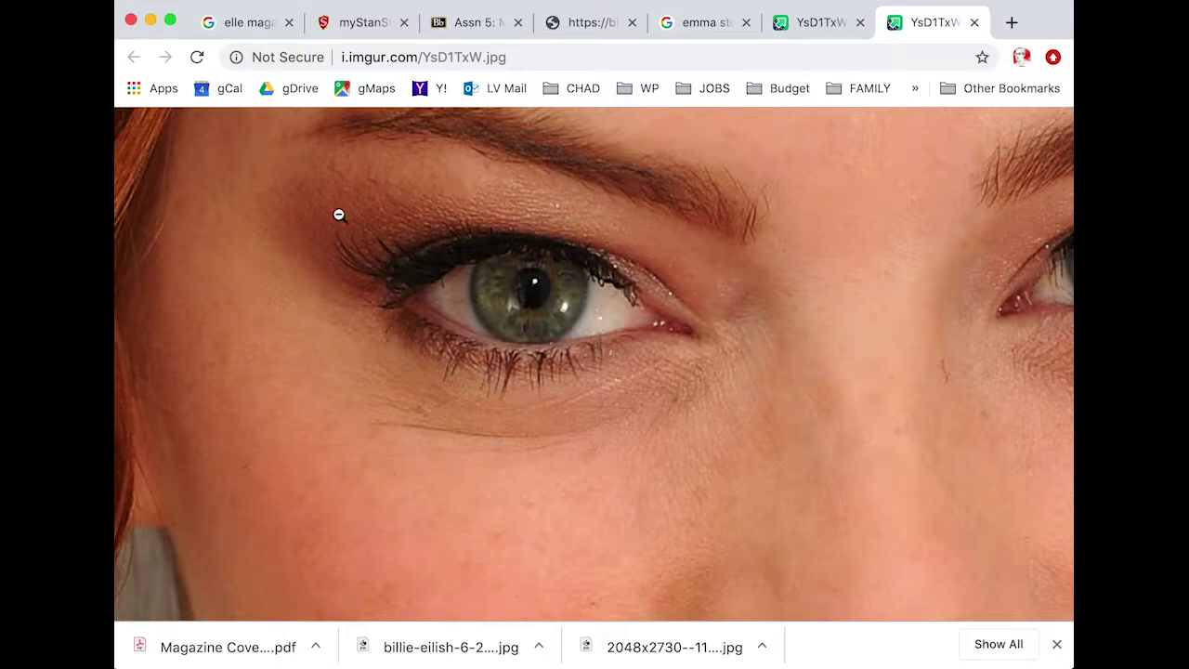
Save the full-size portrait from the image tab as "Emma Stone cover" in the Magazine Cover folder.
scroll(339, 214, right, 5)
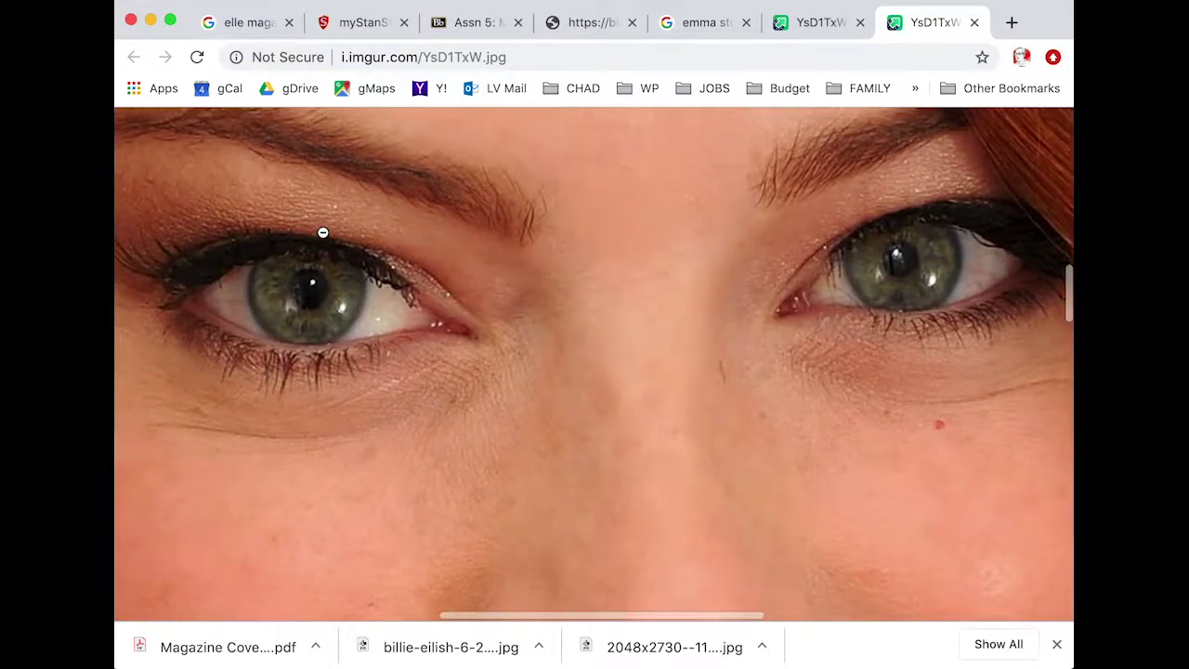
scroll(322, 233, left, 2)
right_click(481, 267)
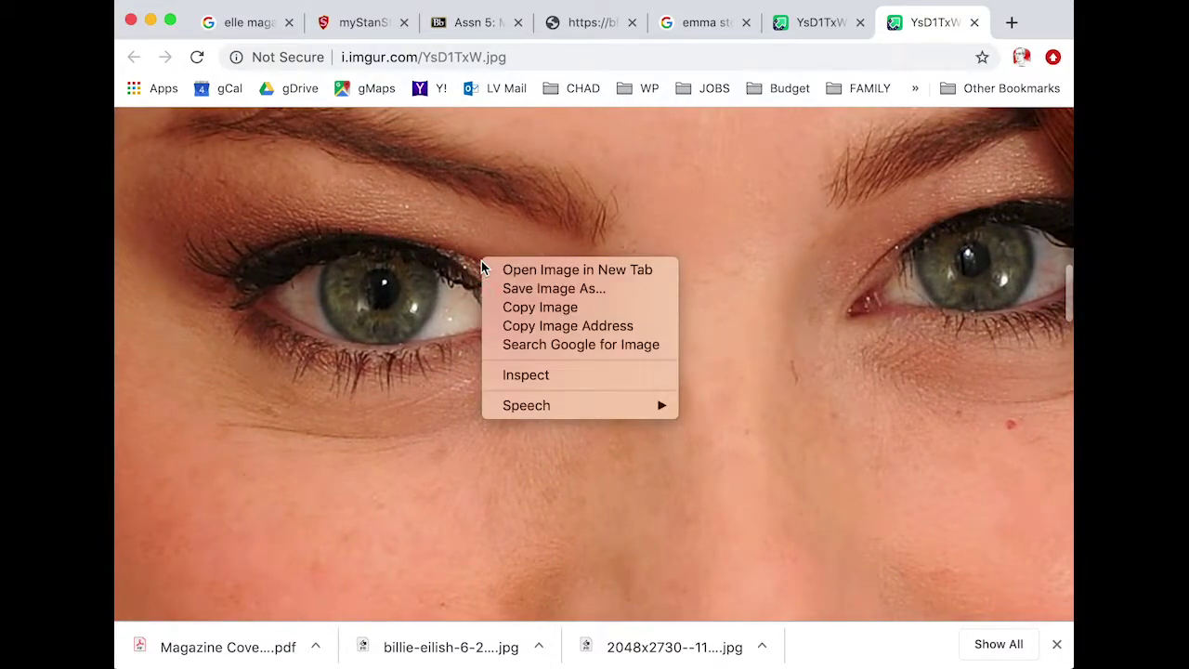
click(526, 288)
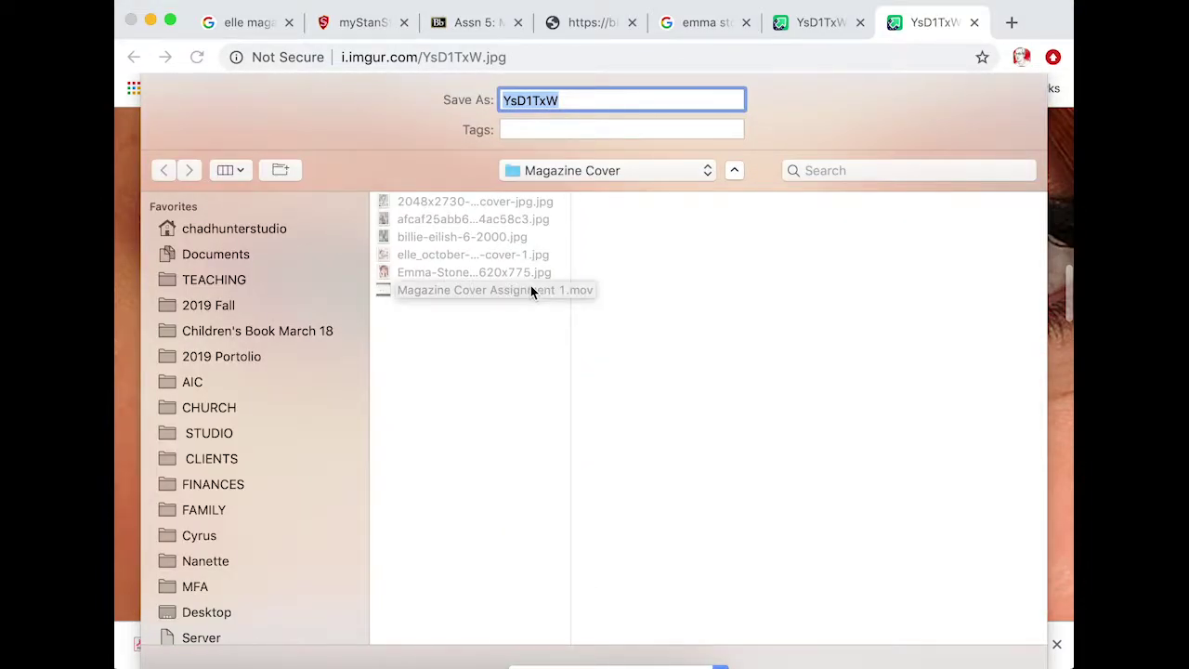
text(Emma Stone cover)
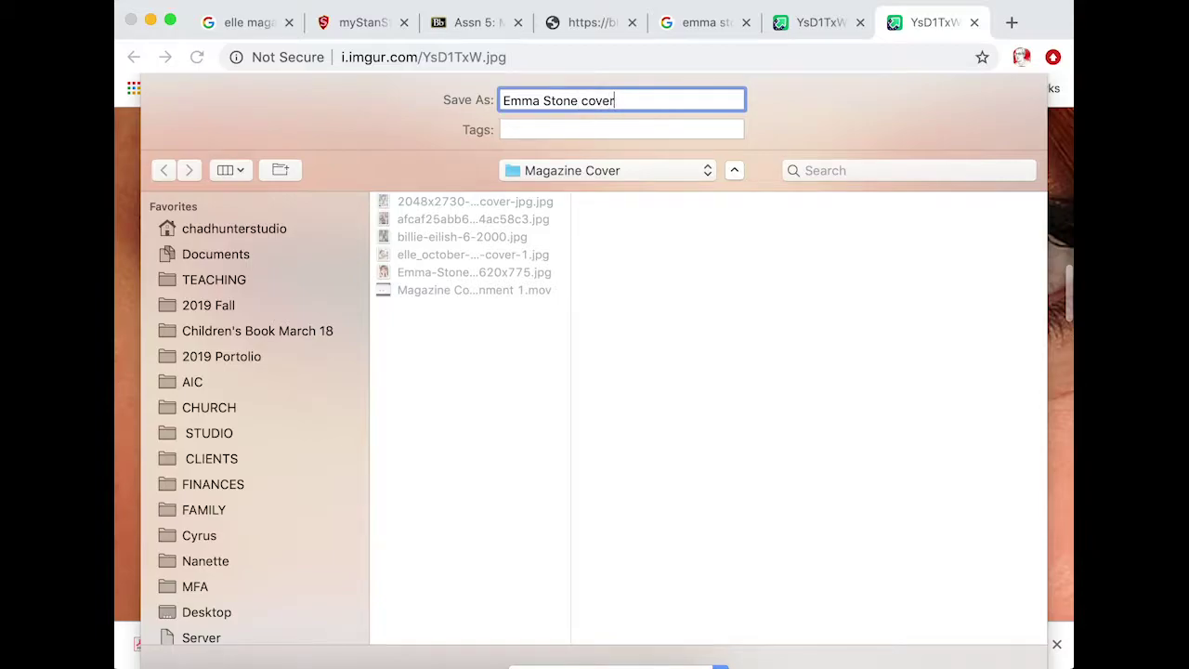
key(Return)
Browse the Emma Stone image results and open the full-size photo of her seated on a patterned sofa in a new tab.
click(692, 26)
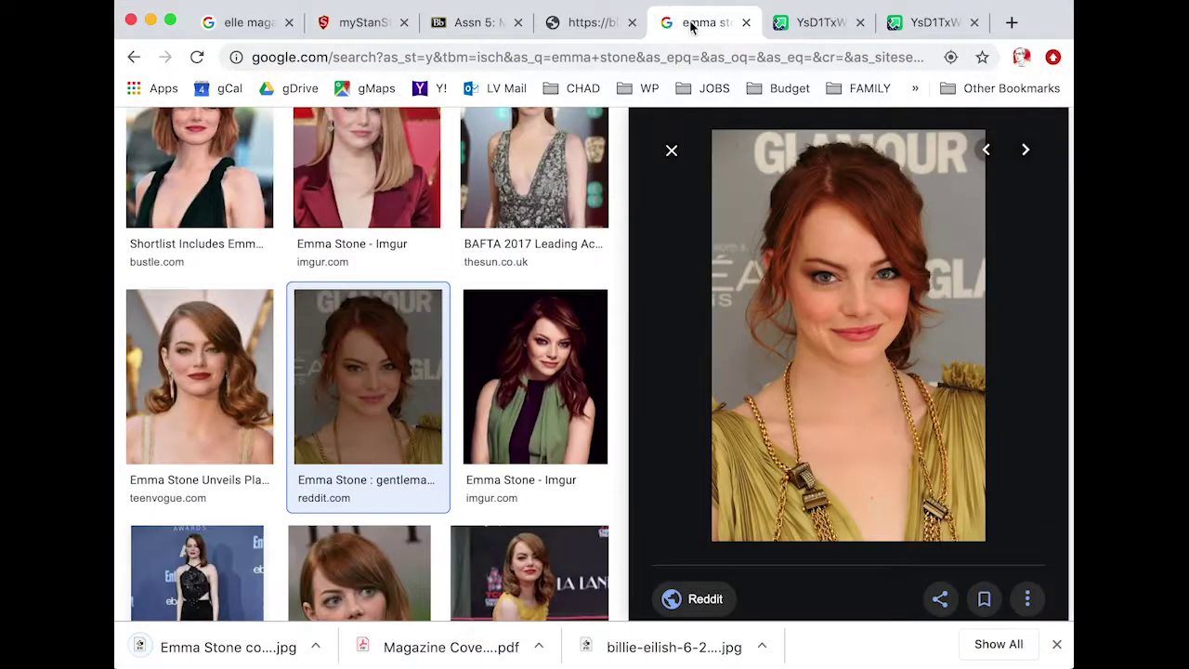
scroll(472, 346, down, 15)
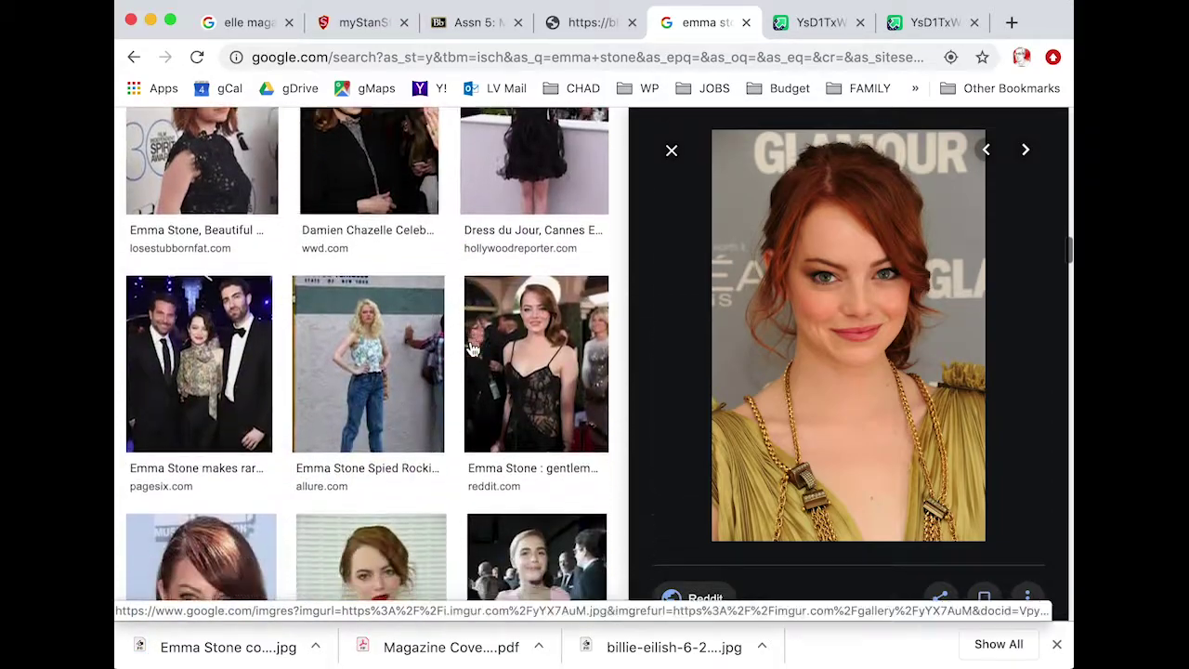
scroll(472, 348, down, 20)
scroll(472, 349, down, 20)
scroll(472, 348, down, 20)
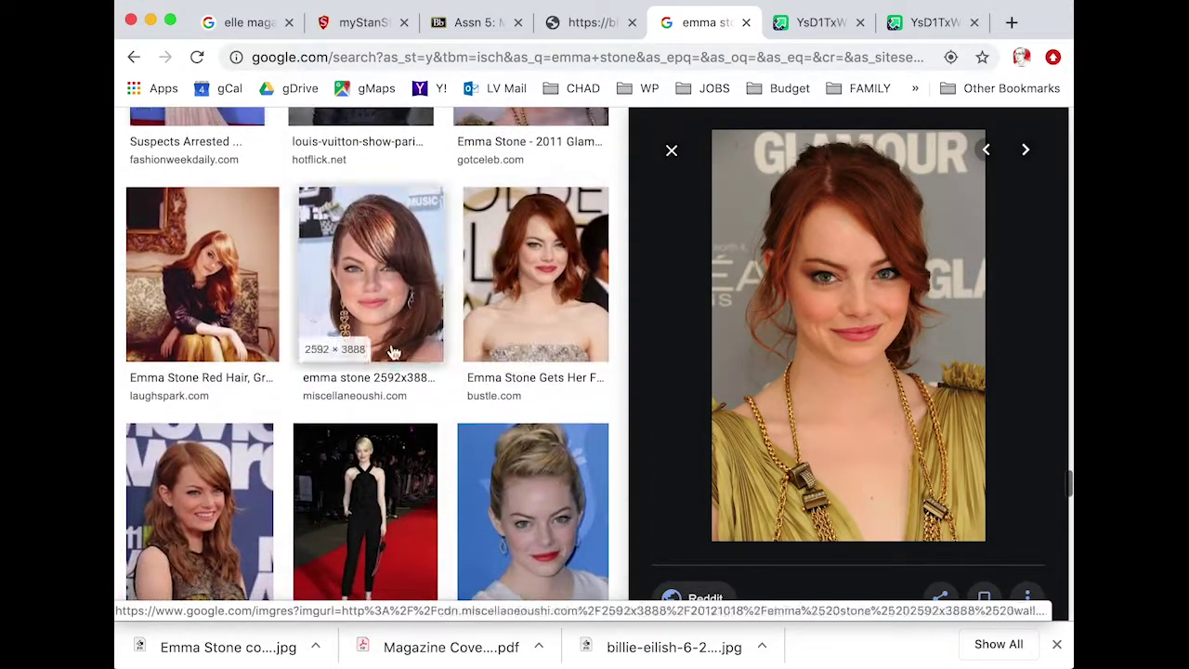
click(219, 307)
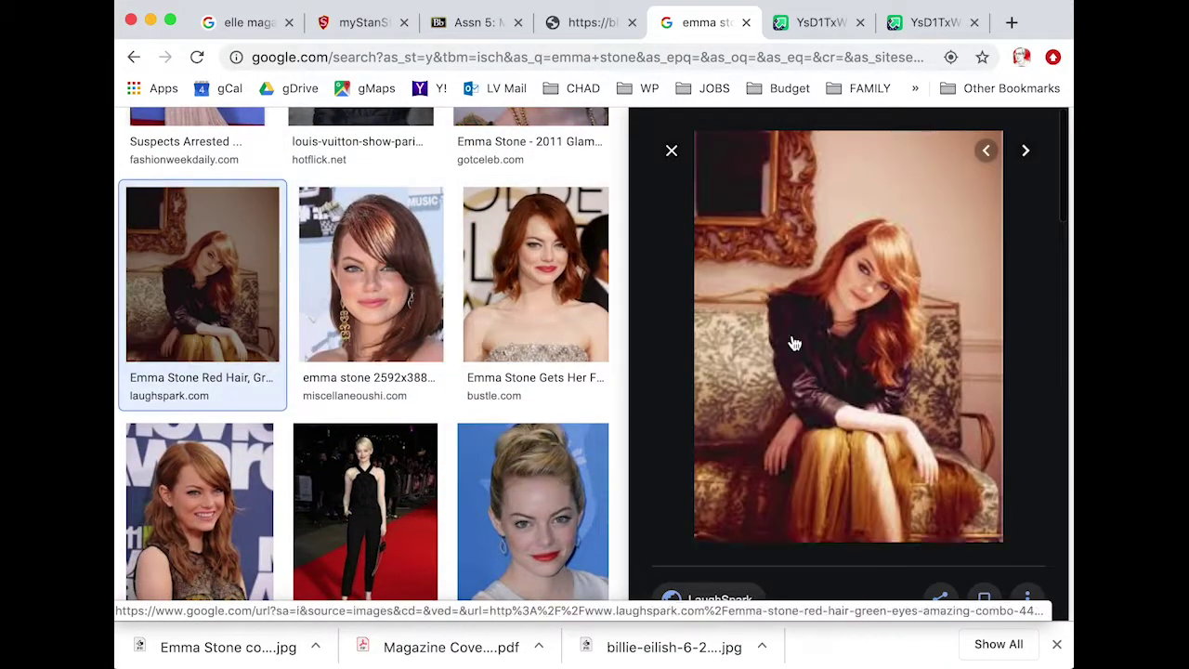
right_click(836, 320)
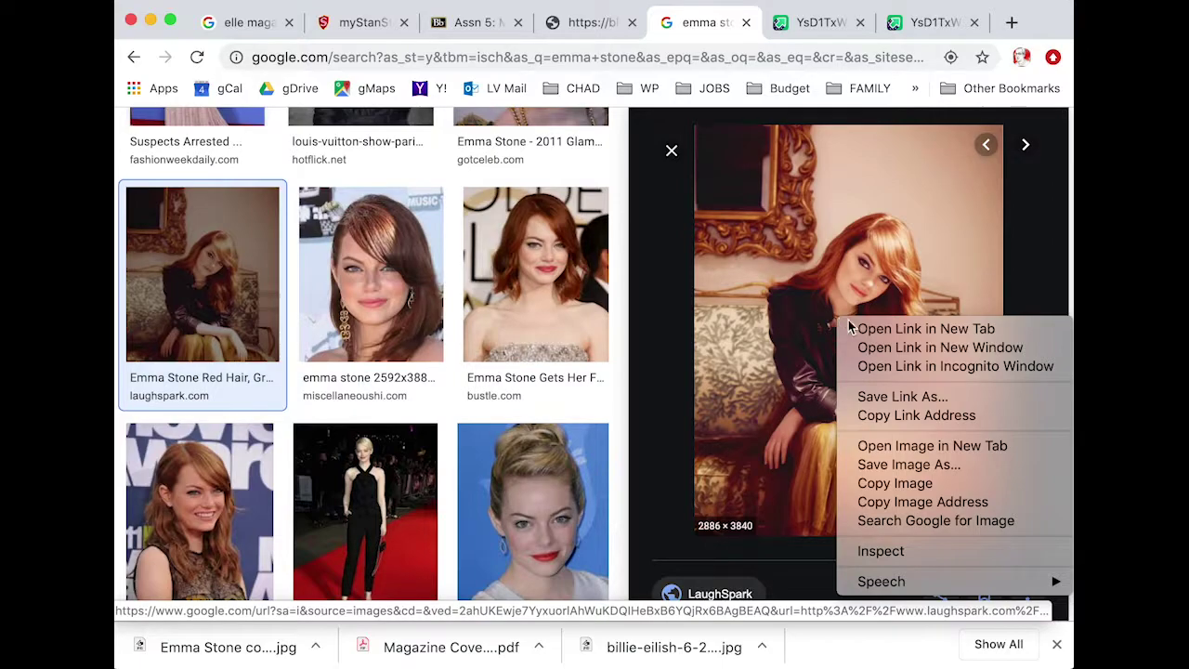
click(918, 446)
click(934, 22)
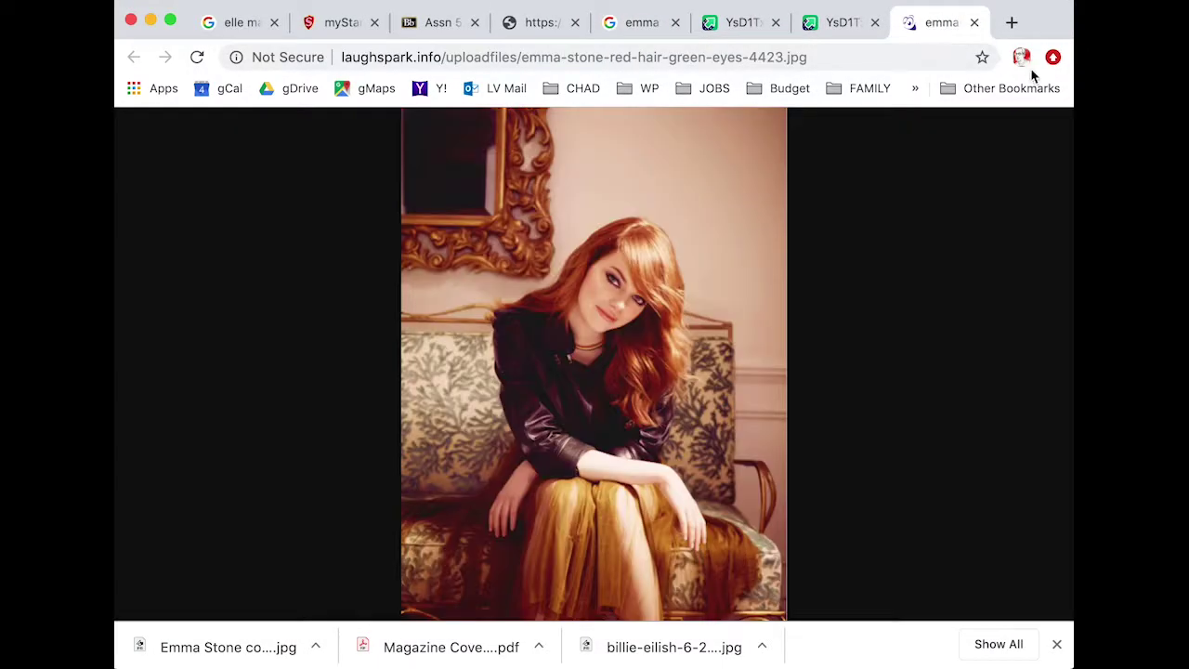
Inspect the face and hair of the sofa photo at full size for sharpness and close the three image tabs.
click(573, 295)
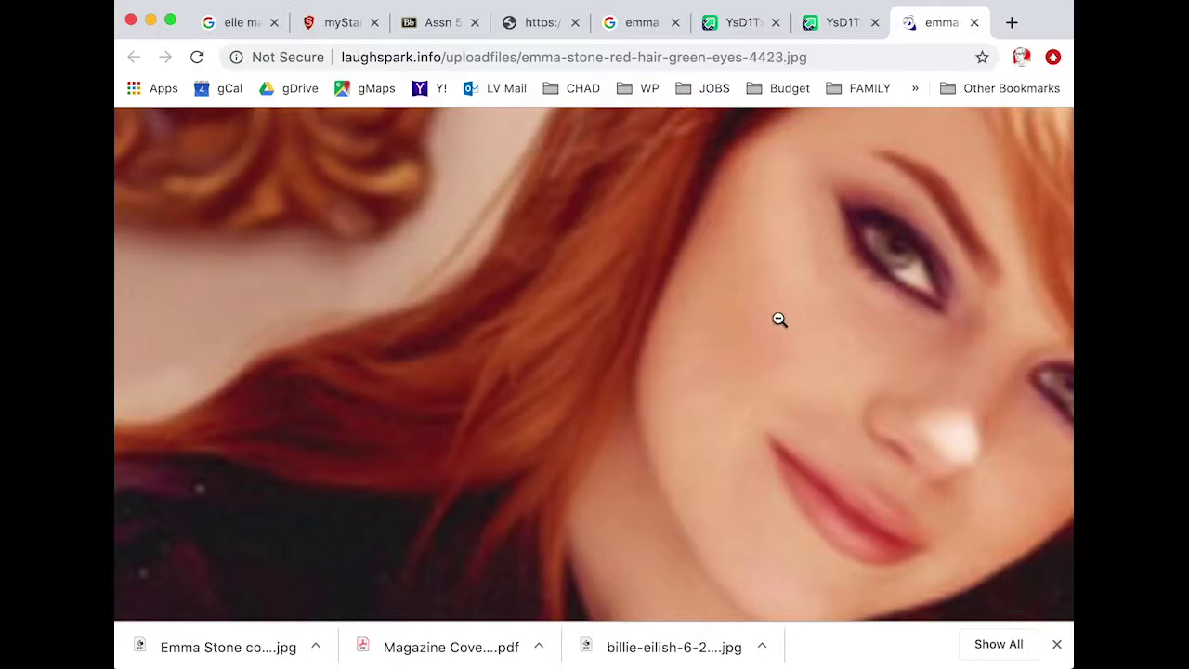
scroll(778, 320, up, 5)
scroll(779, 319, right, 5)
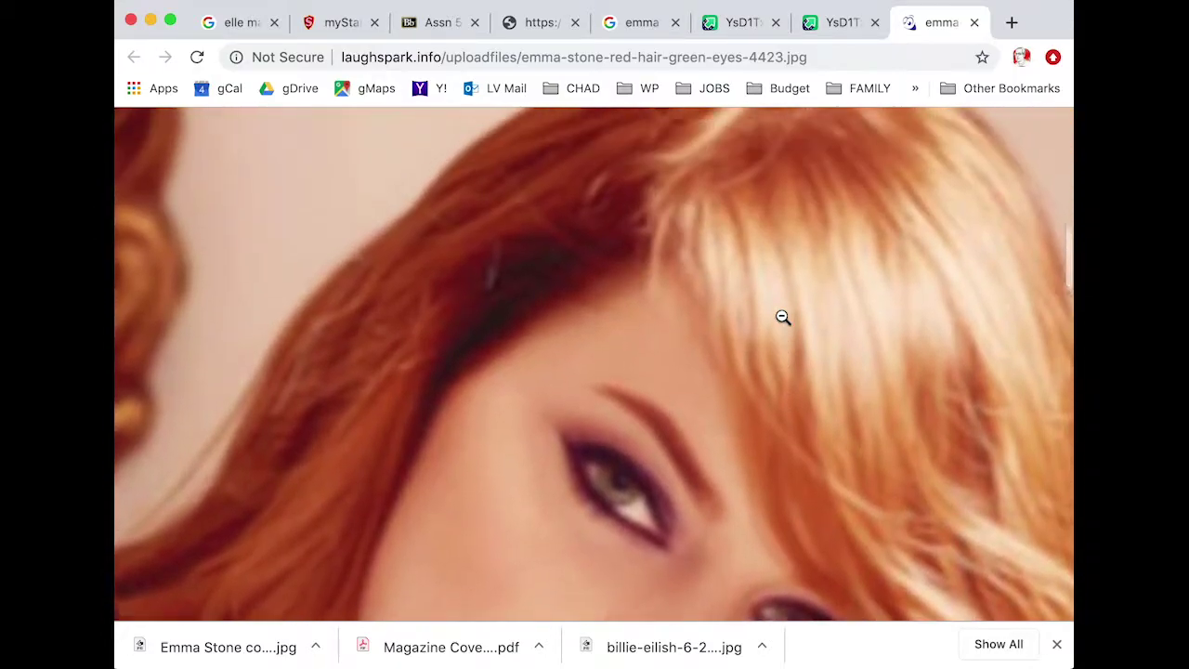
scroll(784, 318, down, 7)
scroll(783, 318, up, 6)
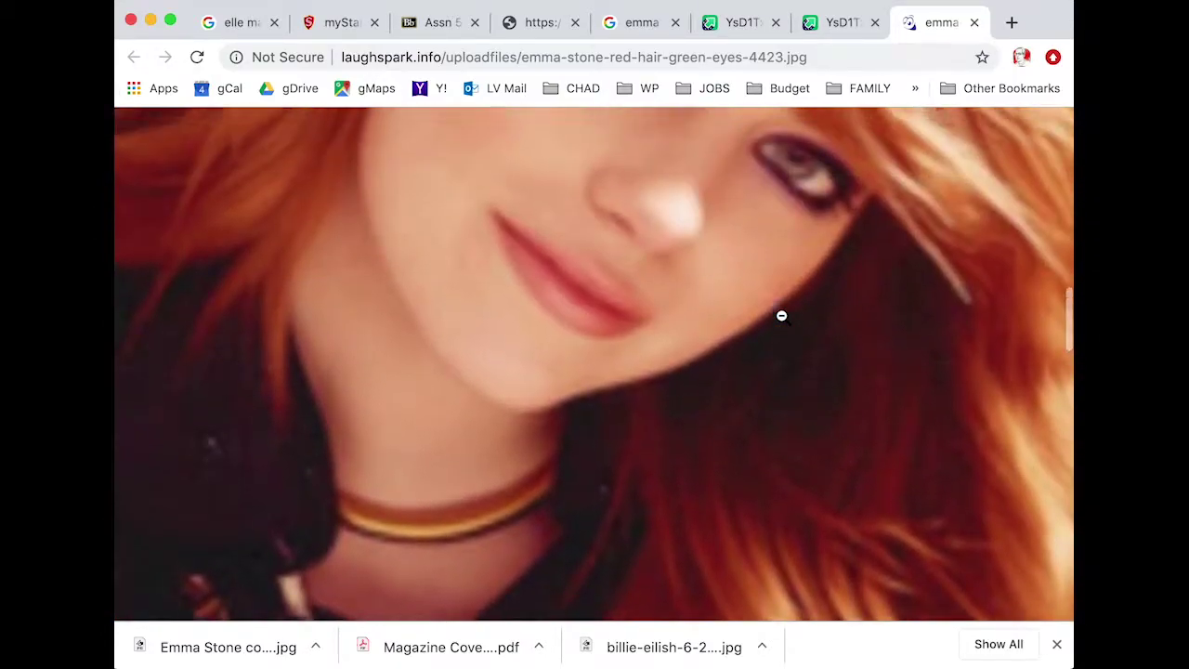
scroll(784, 317, up, 4)
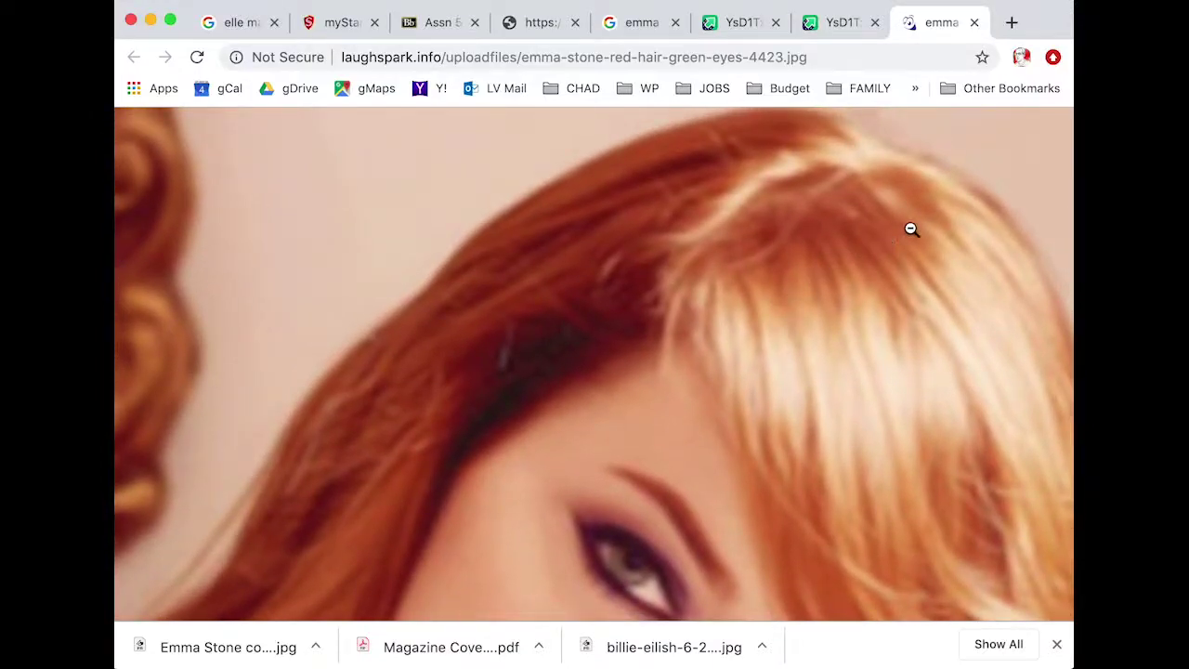
click(975, 22)
click(974, 23)
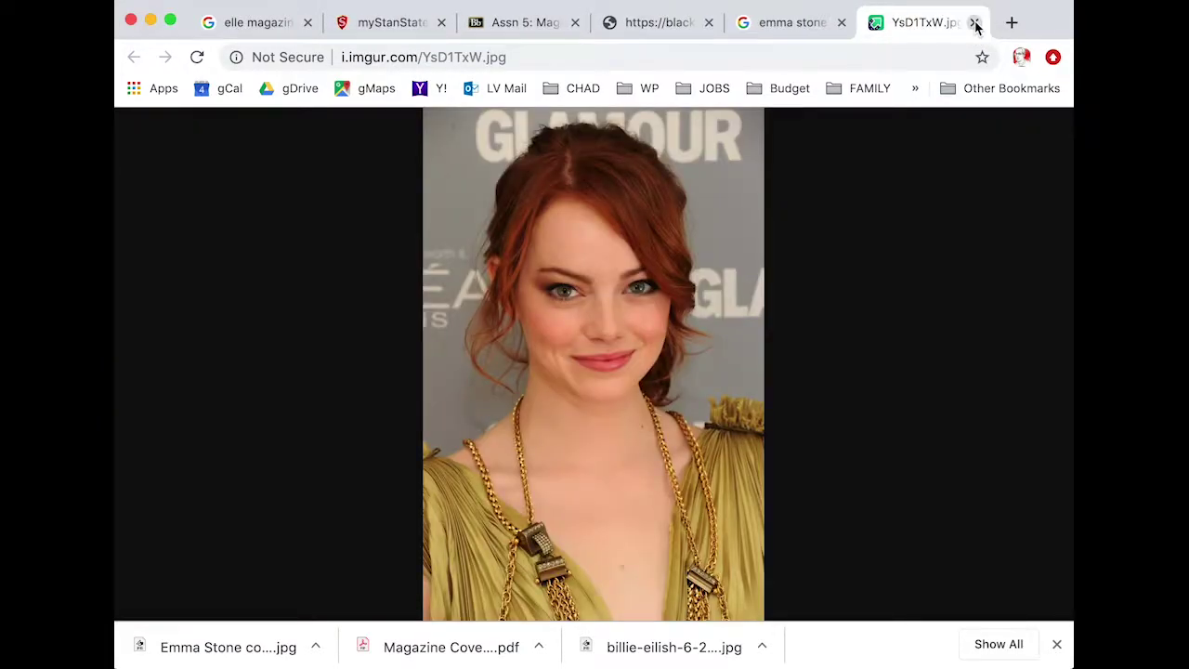
click(975, 22)
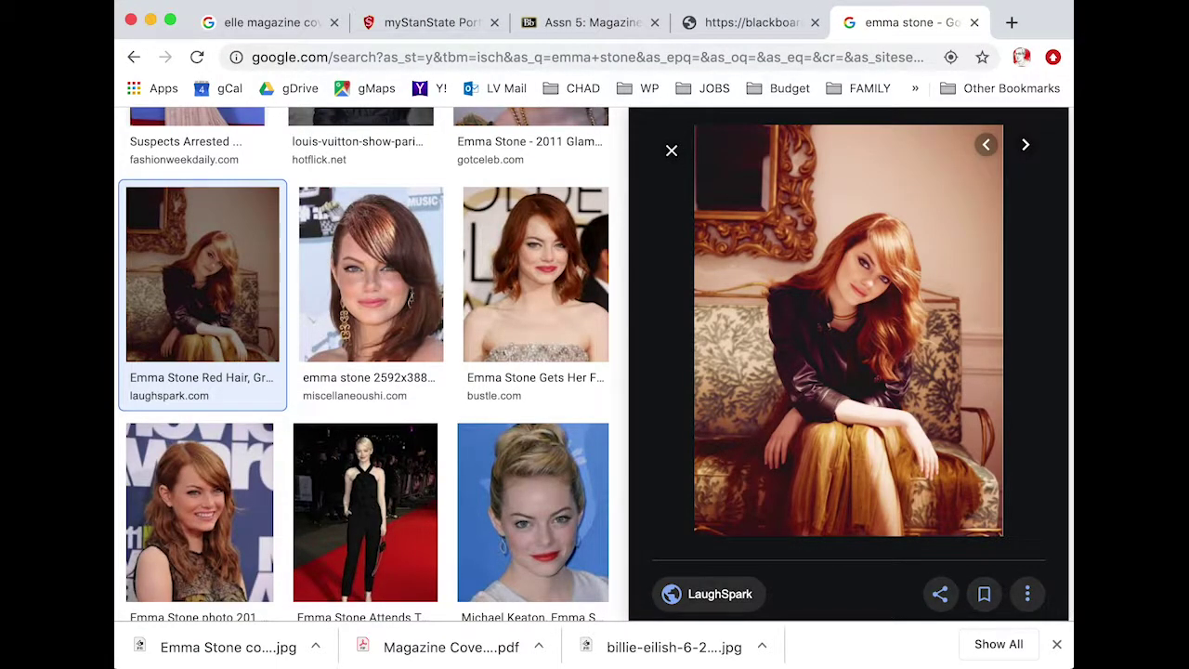
Switch to Photoshop and place the Emma Stone cover image in the Untitled-1 document.
key(super+Tab)
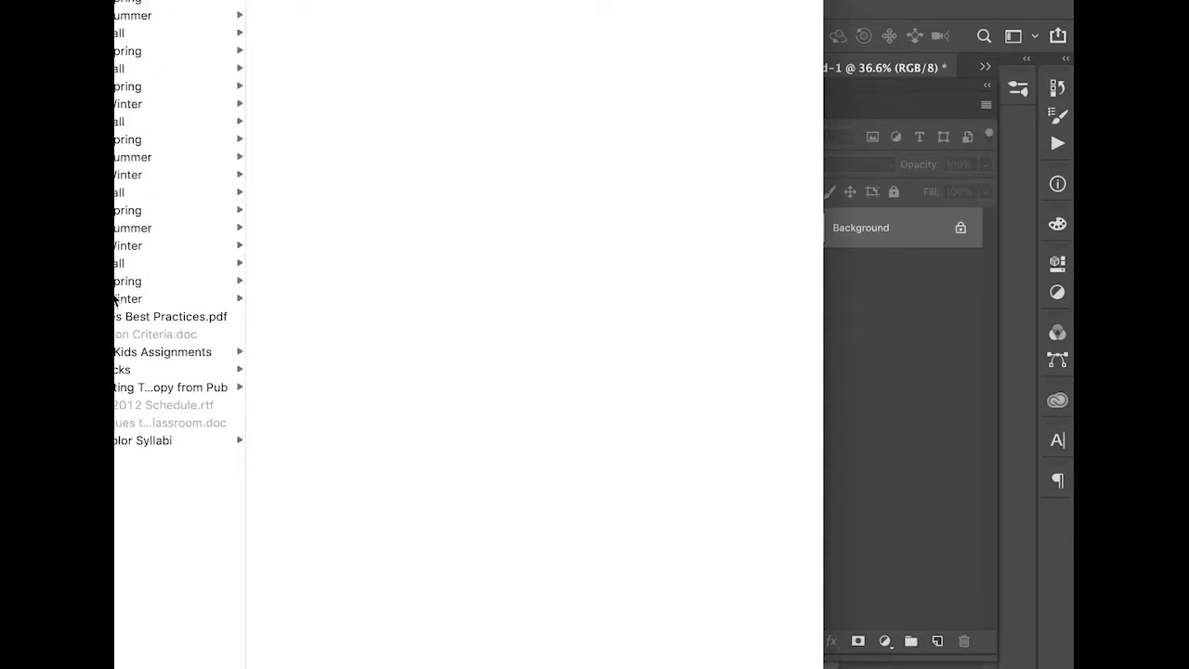
click(119, 263)
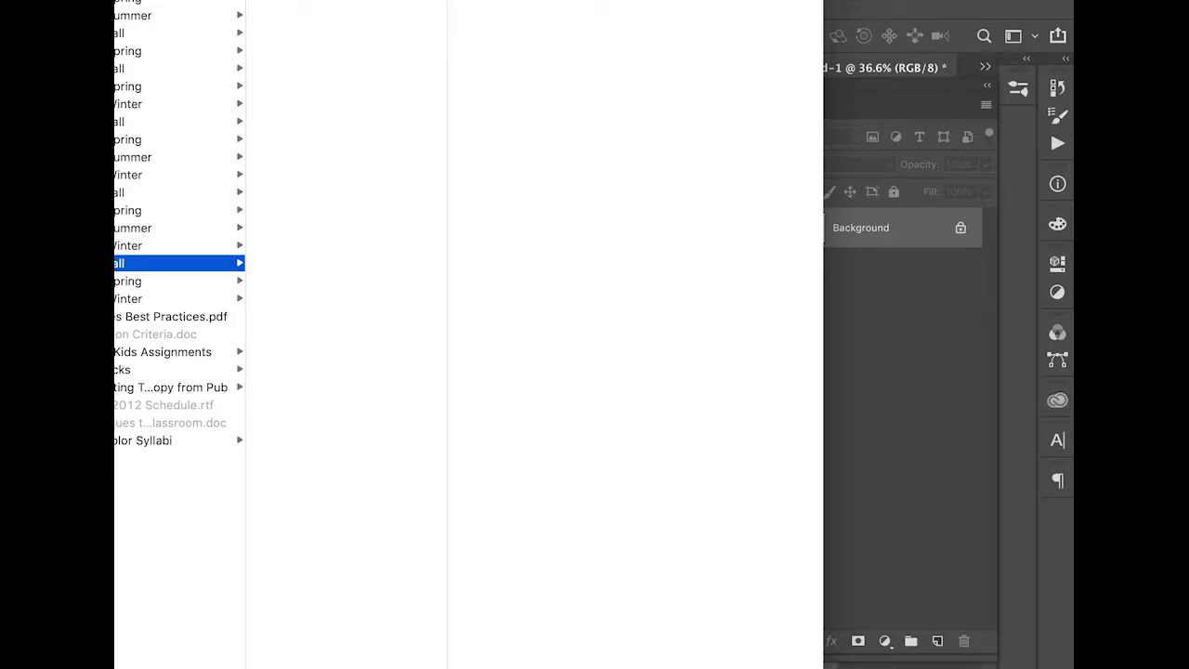
key(Right)
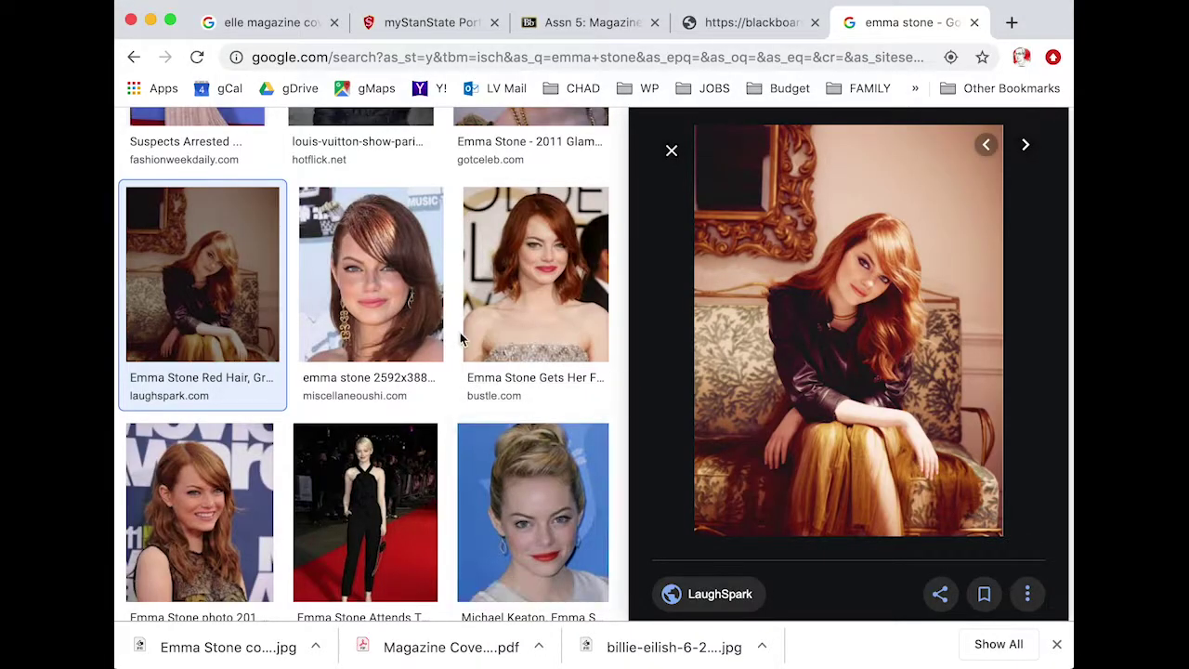
scroll(455, 333, down, 5)
scroll(455, 333, up, 15)
scroll(454, 332, up, 5)
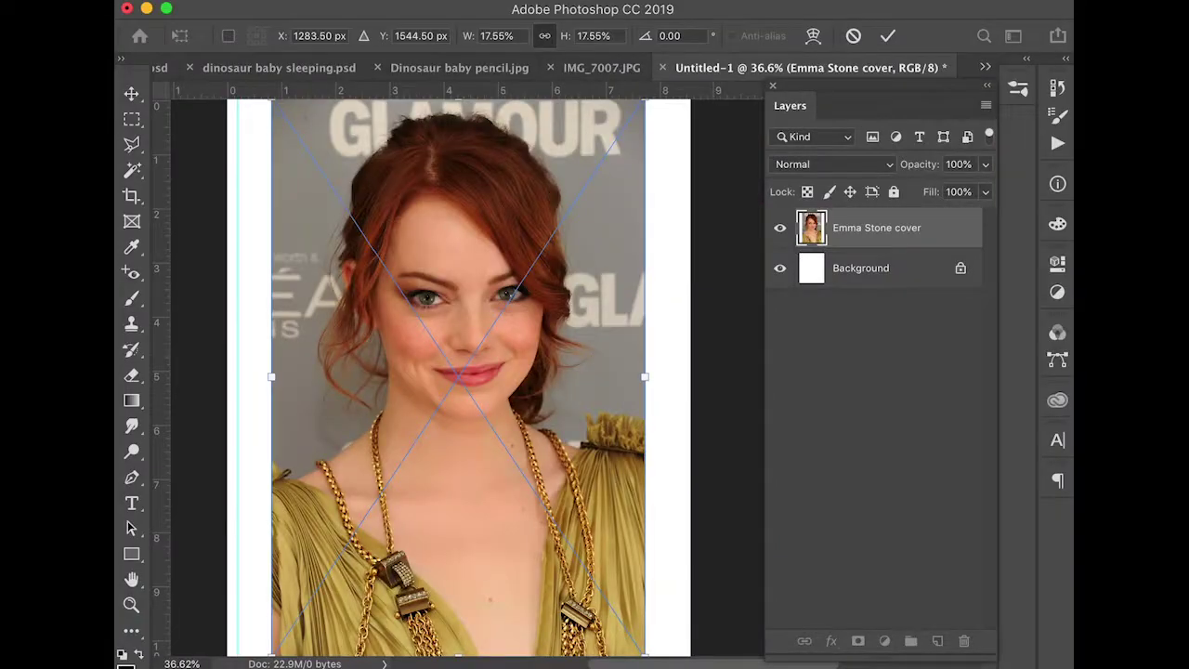
Enlarge the placed portrait to about 21.77% width and 22.10% height, with its left edge on the vertical guide and its top at the page edge.
key(super+minus)
drag(594, 348, 478, 353)
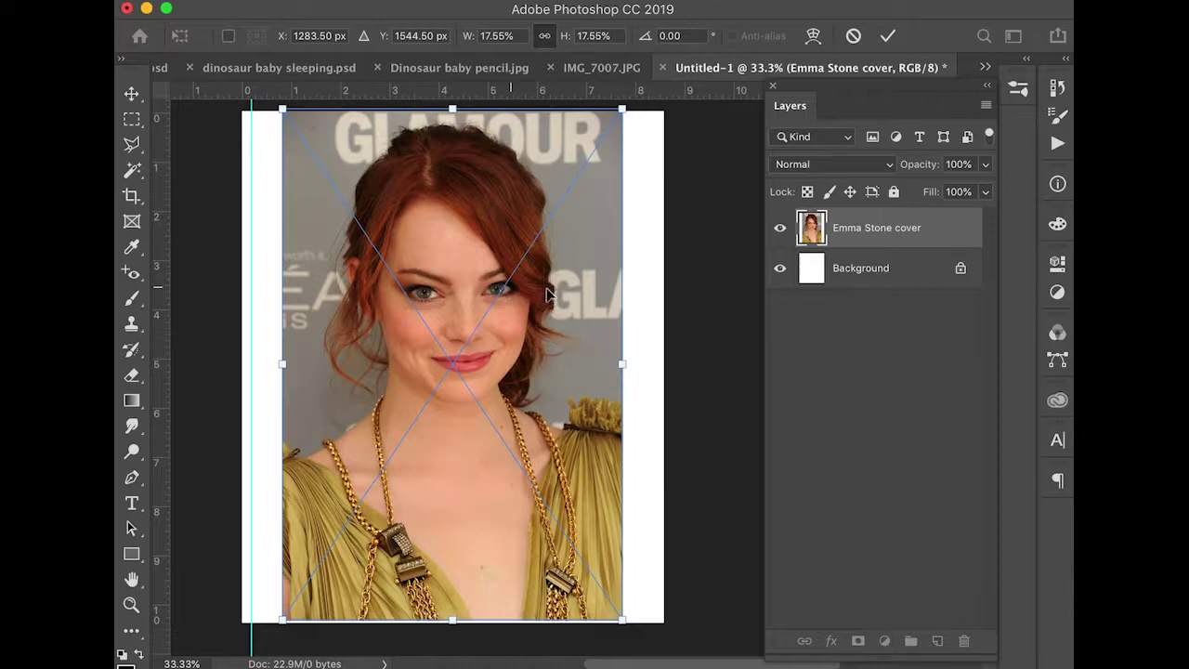
drag(638, 621, 661, 659)
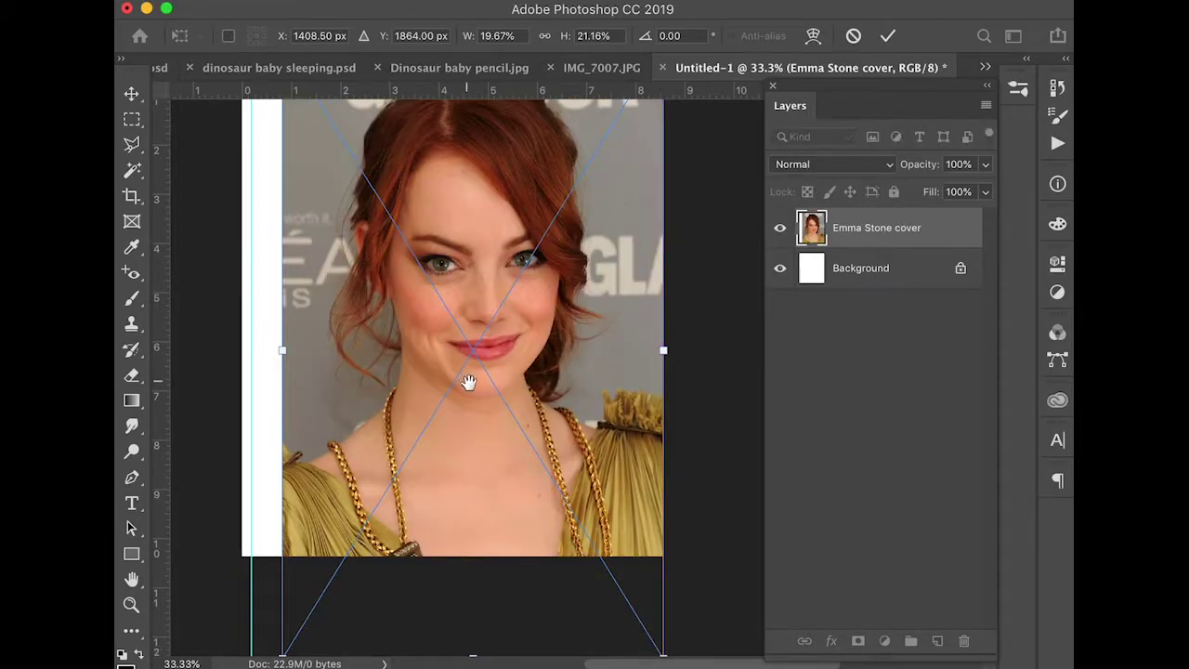
drag(469, 384, 579, 565)
drag(388, 224, 348, 196)
drag(510, 382, 460, 319)
key(super+r)
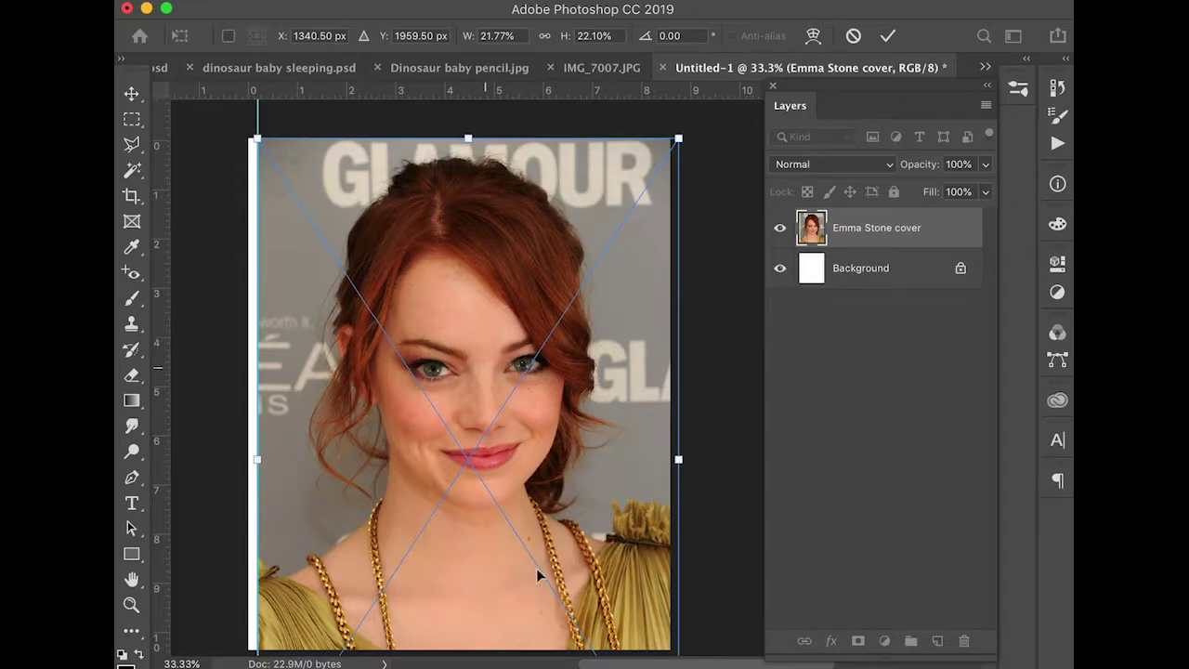
Switch to Chrome and examine the Elle magazine cover image results for how portraits and text are laid out.
key(super+Tab)
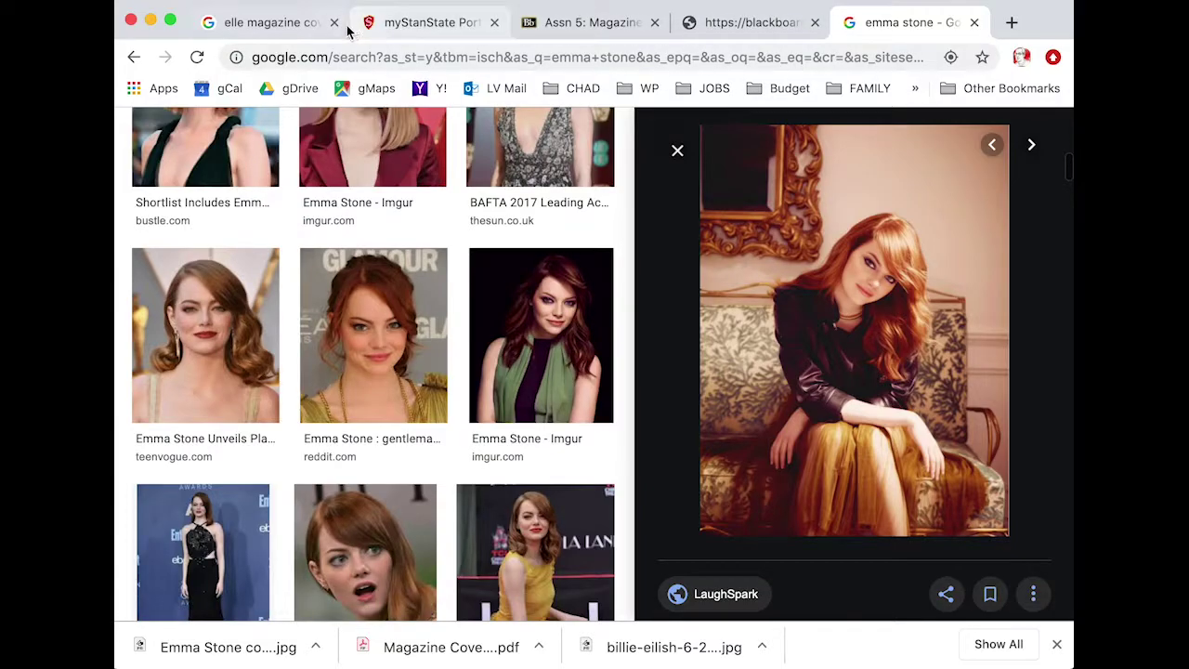
click(279, 24)
scroll(482, 364, up, 2)
scroll(418, 390, down, 4)
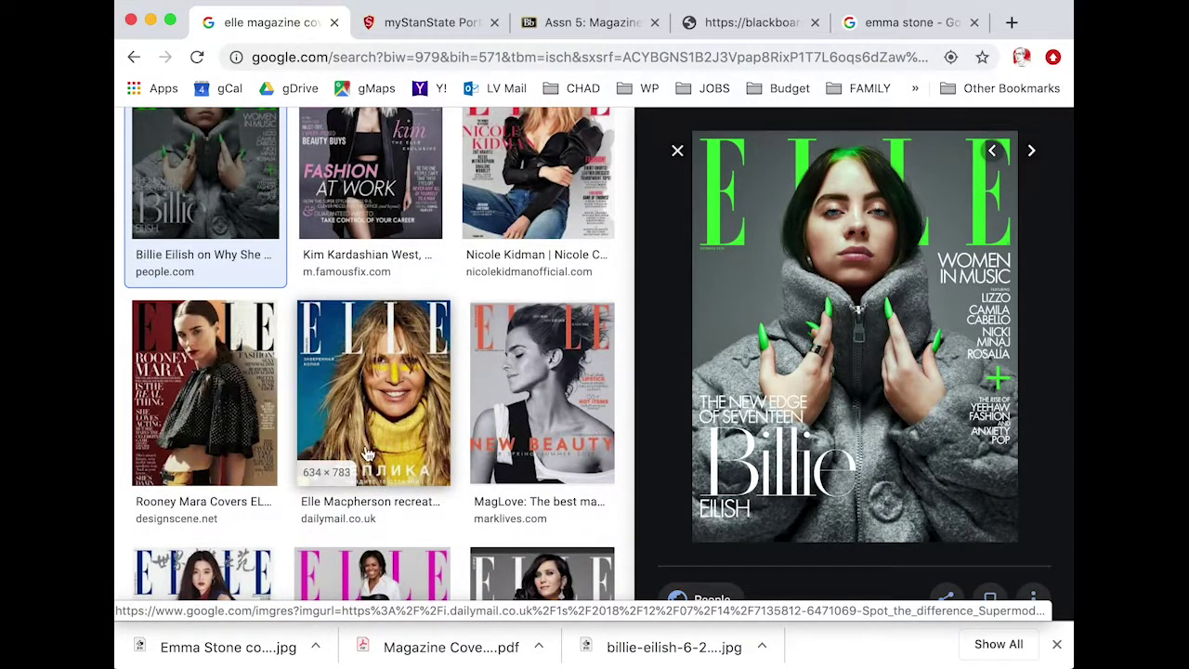
scroll(399, 432, down, 6)
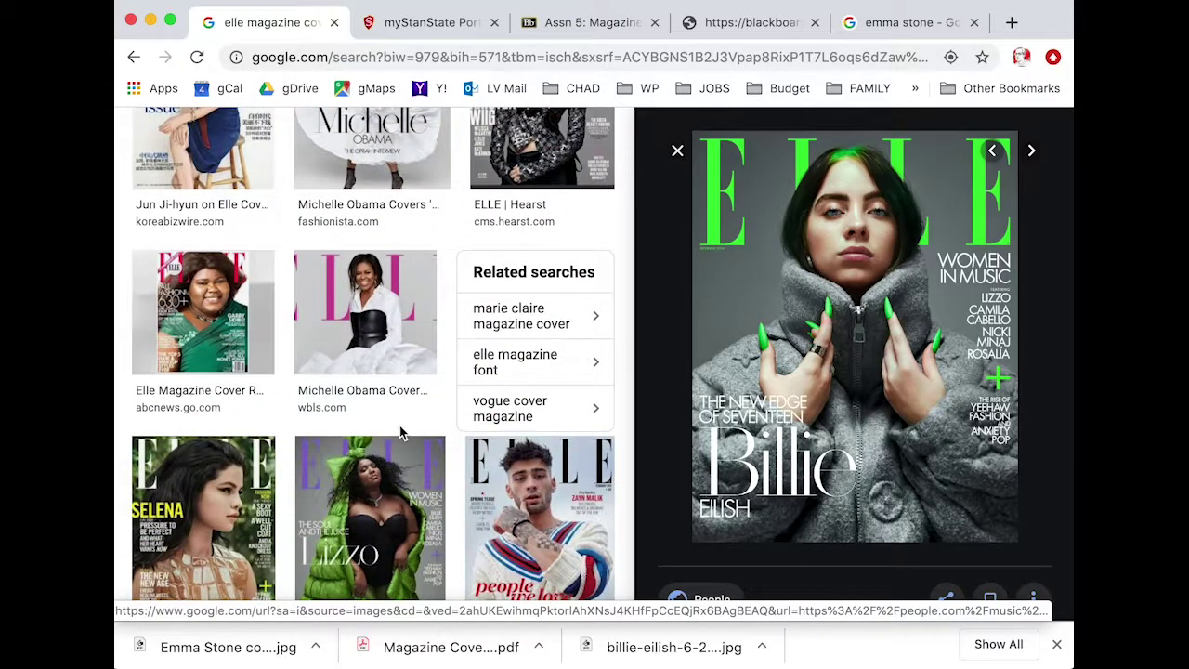
scroll(401, 433, down, 10)
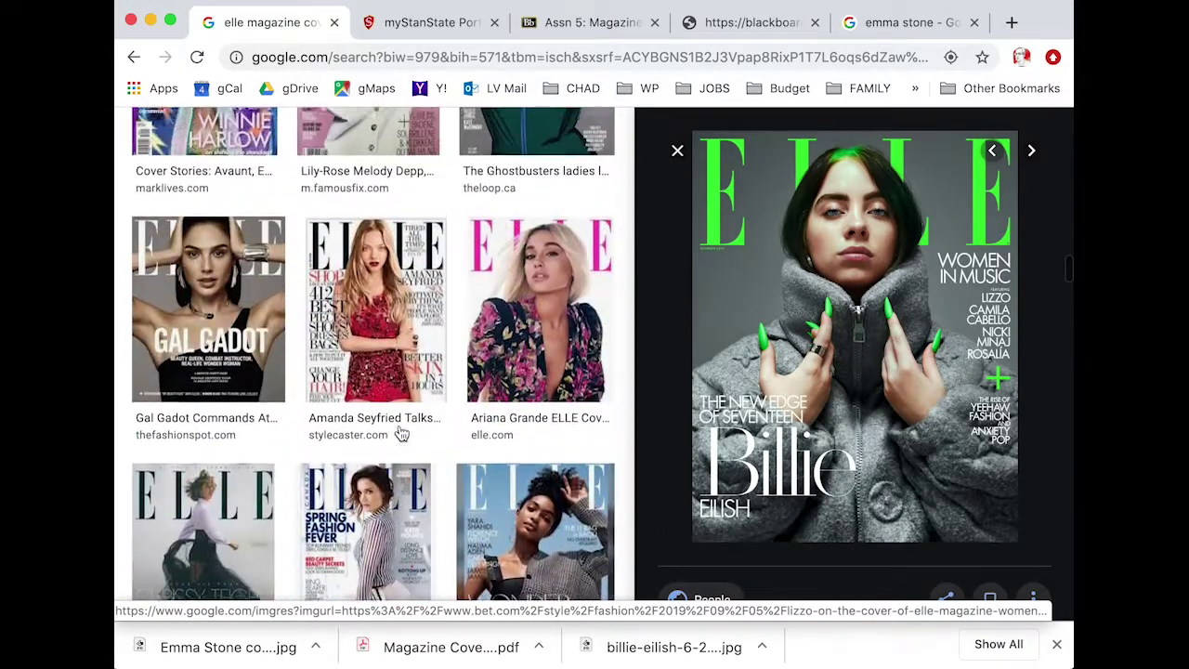
scroll(386, 383, up, 1)
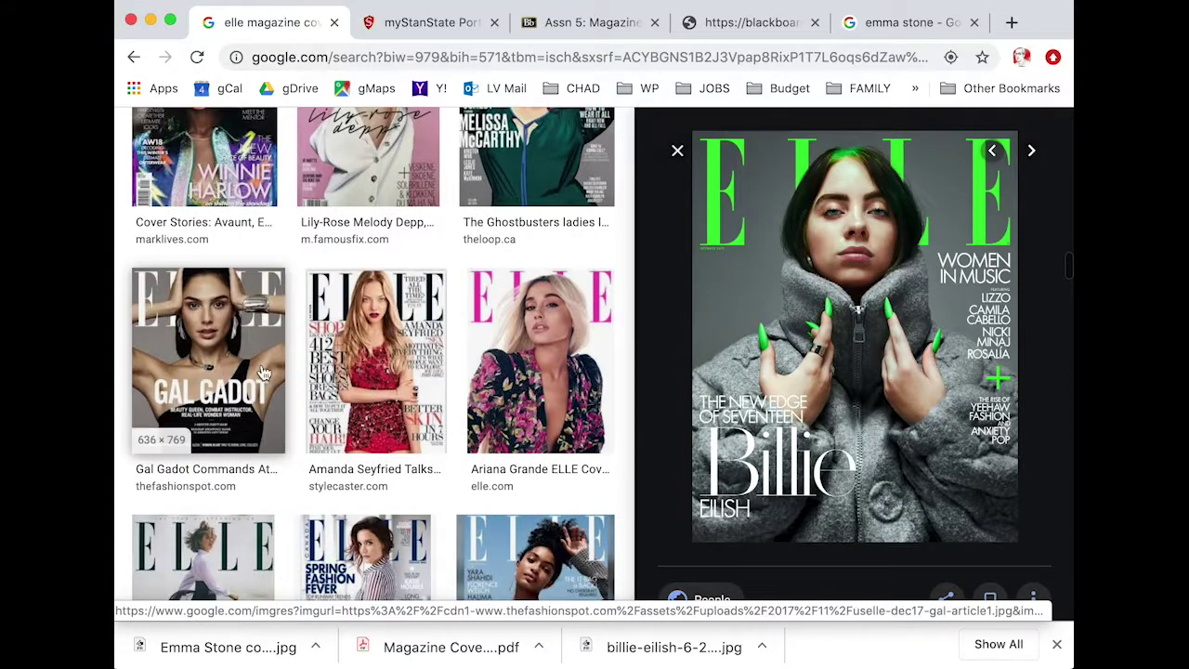
scroll(390, 381, up, 2)
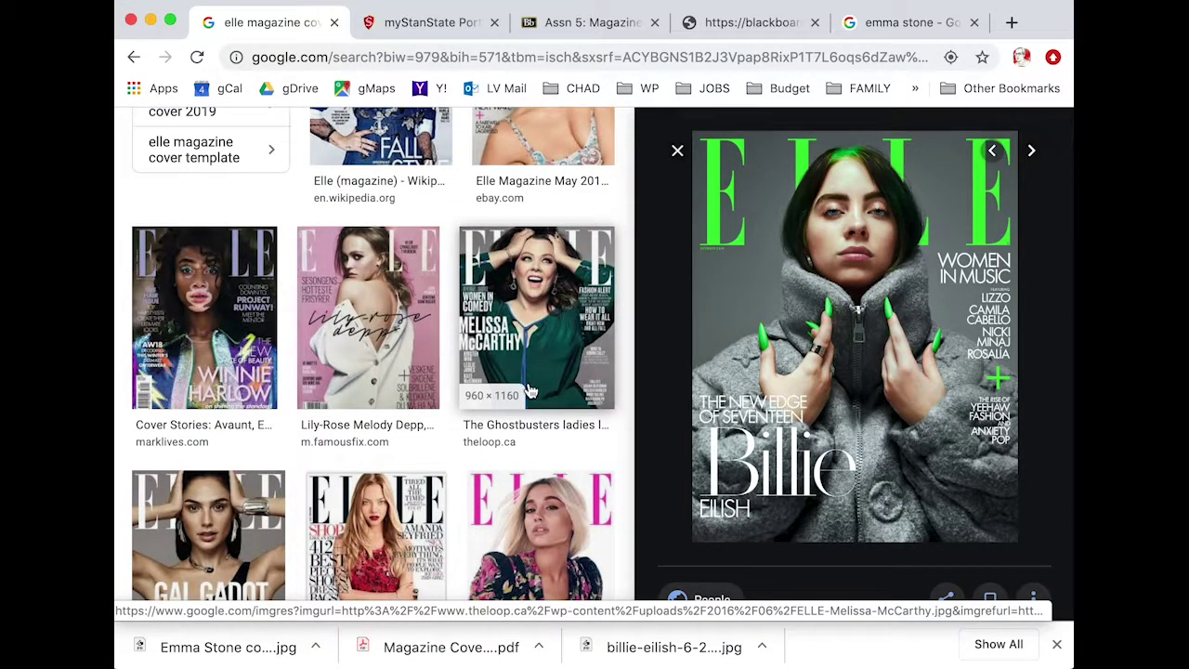
scroll(529, 391, up, 8)
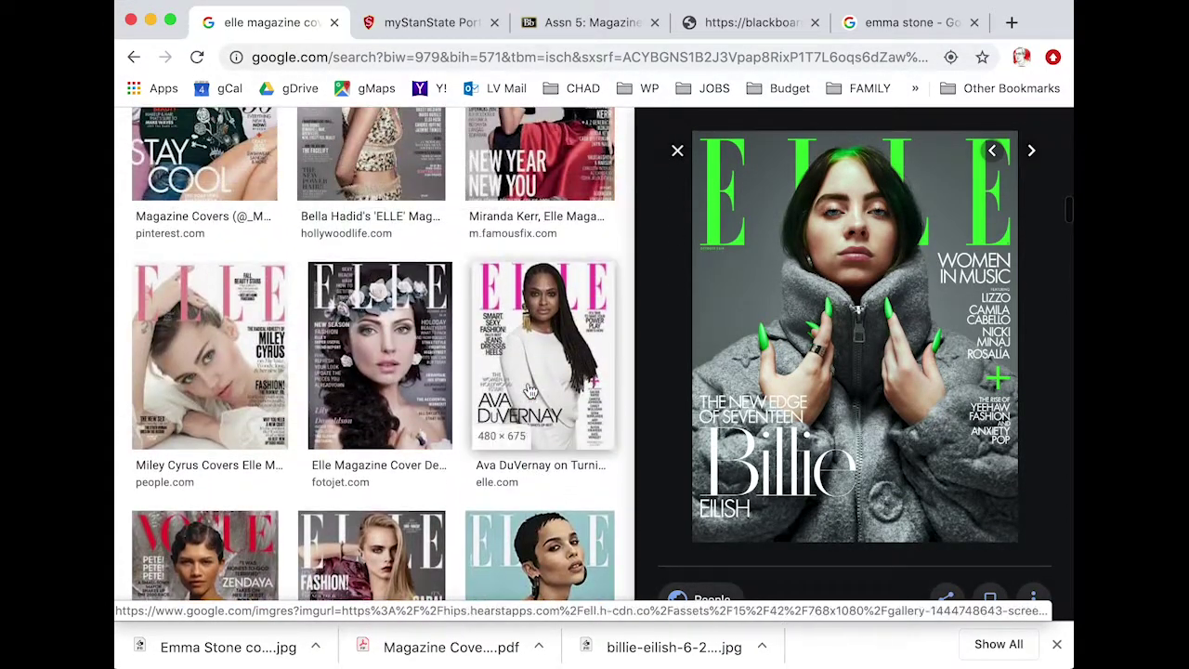
scroll(529, 390, up, 1)
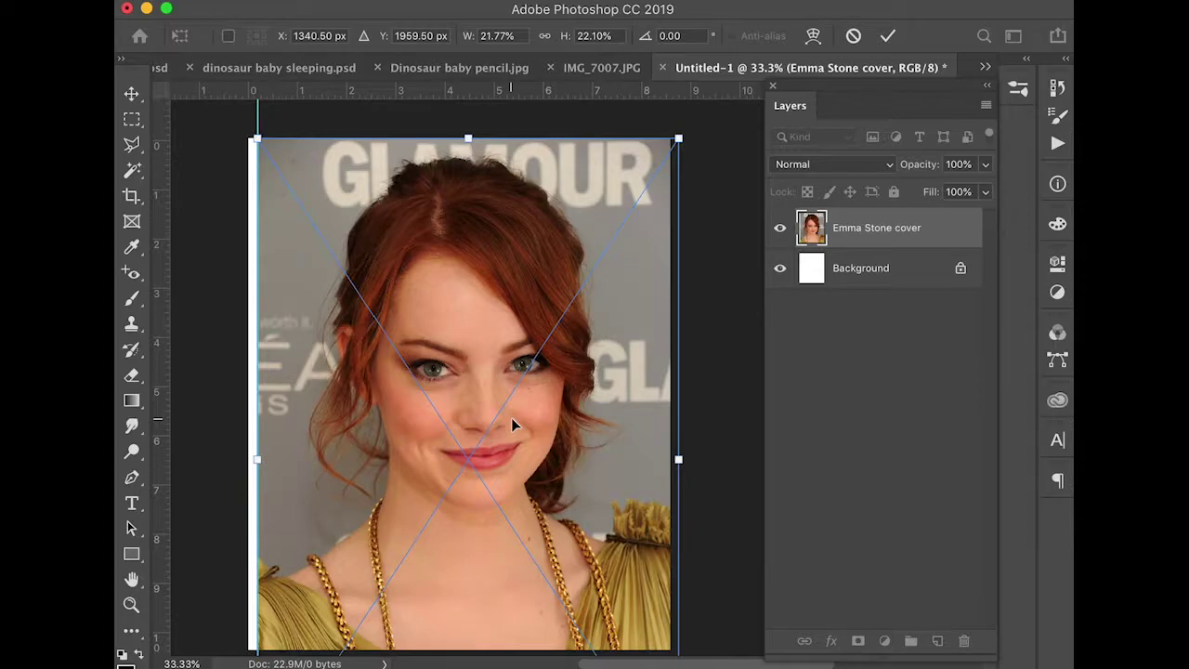
Commit the pending transform of the placed portrait.
click(886, 35)
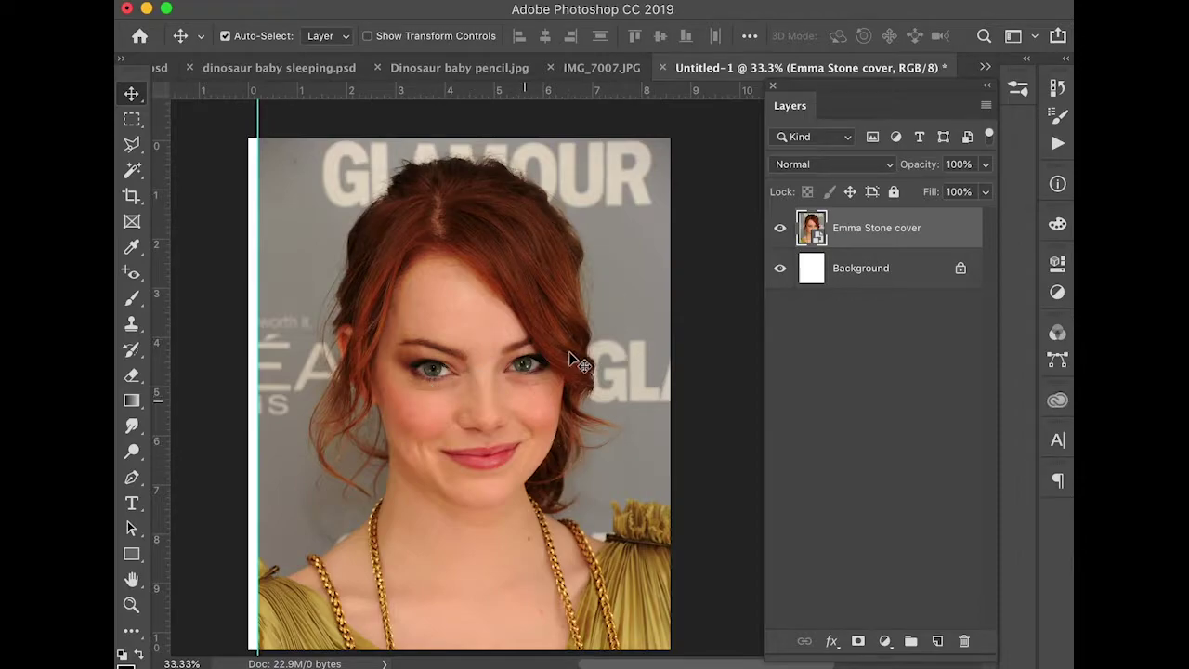
super+click(460, 434)
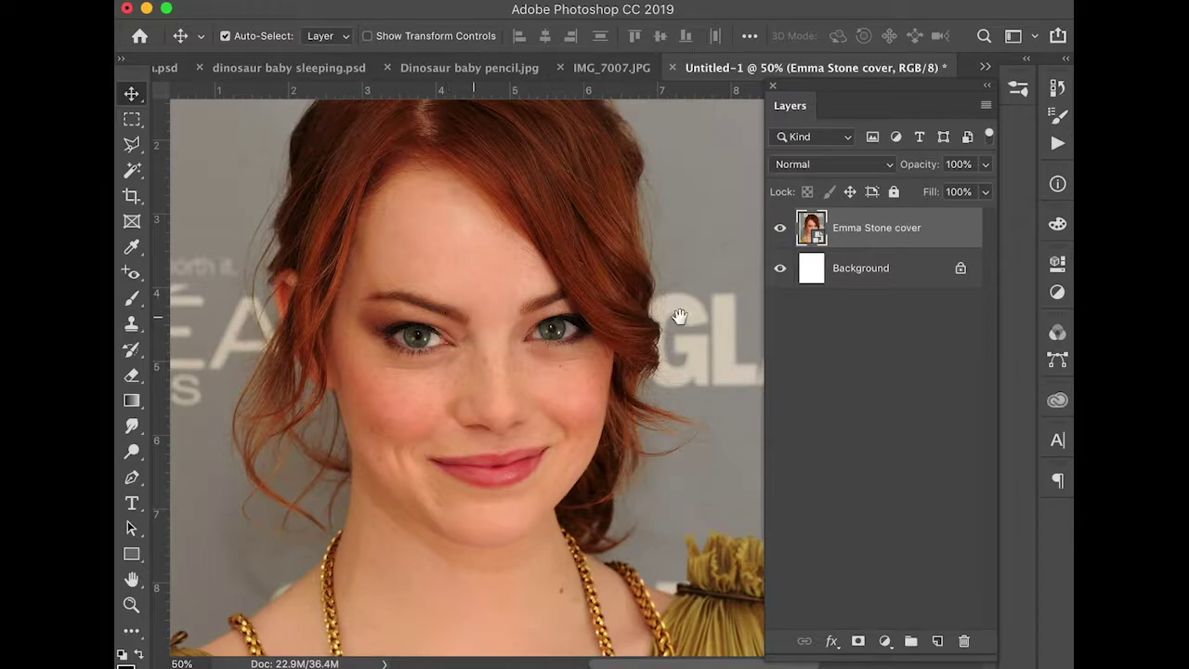
drag(480, 307, 466, 407)
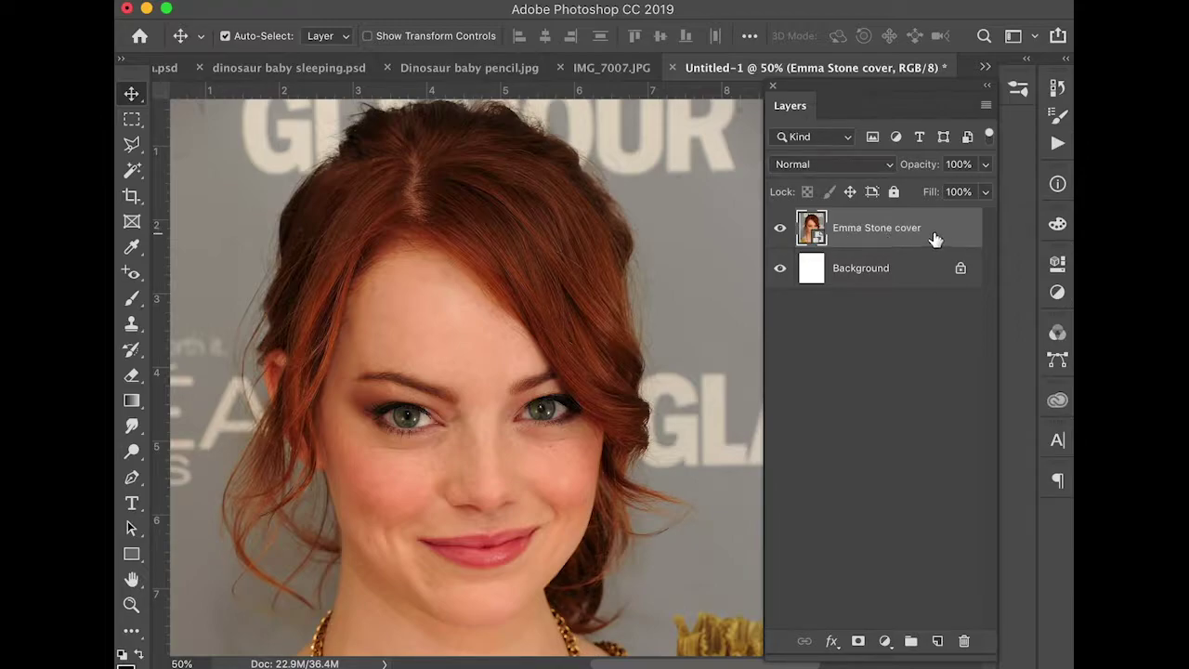
Try rasterizing the Emma Stone cover layer and undo it.
right_click(813, 233)
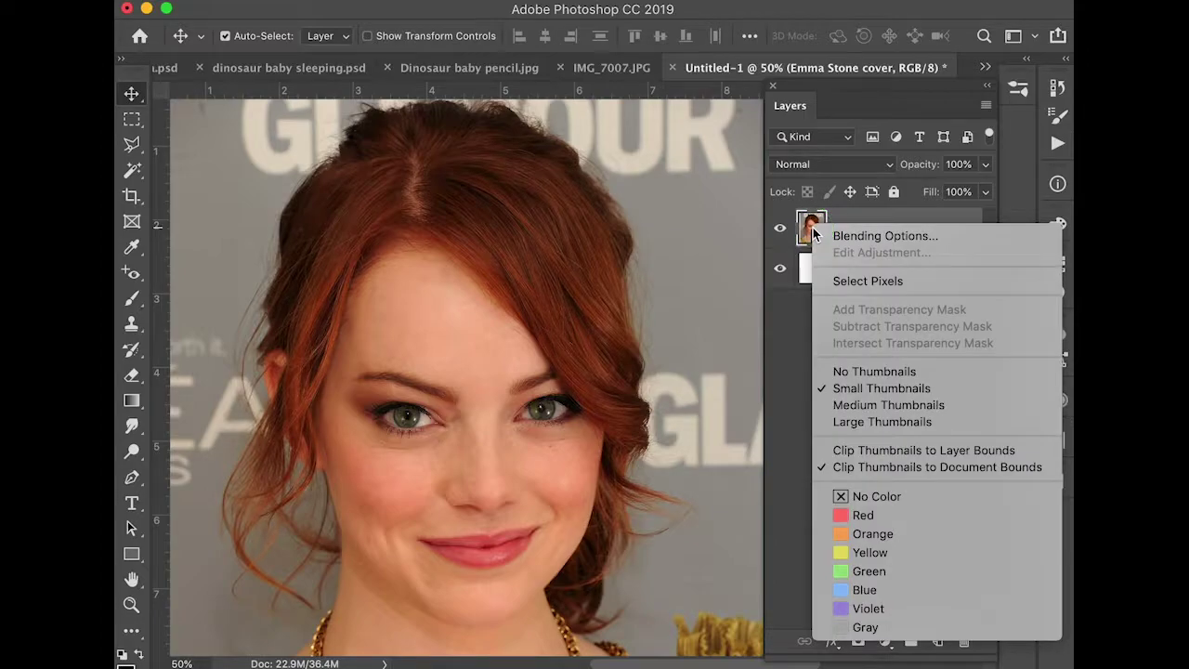
click(812, 232)
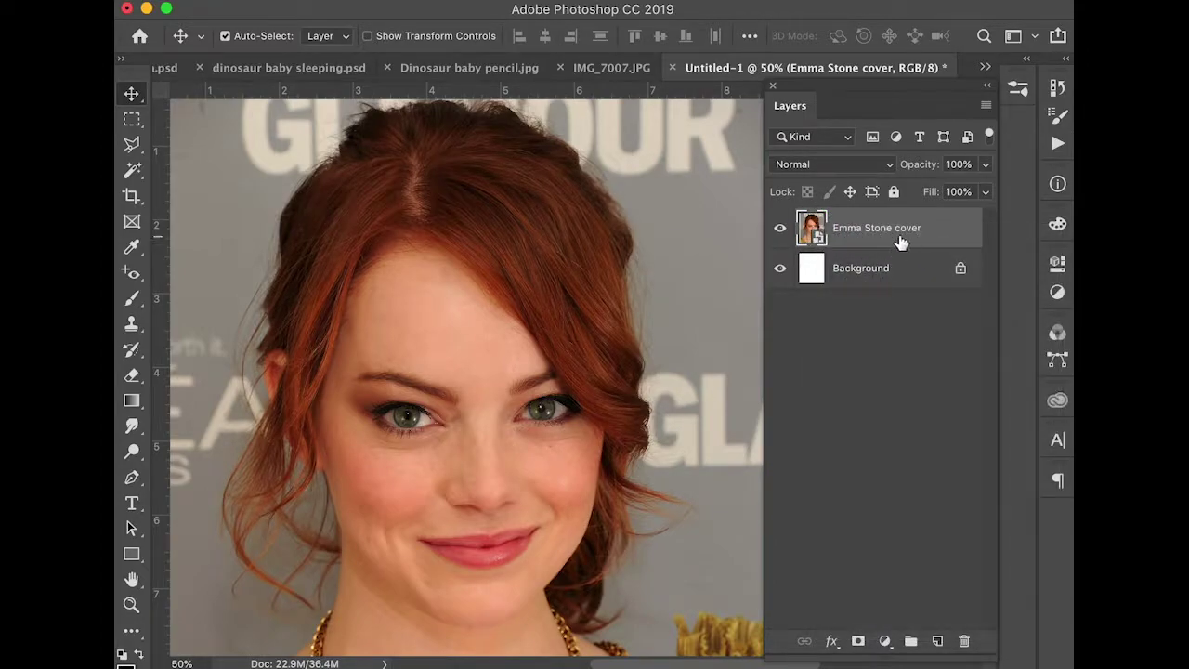
right_click(920, 246)
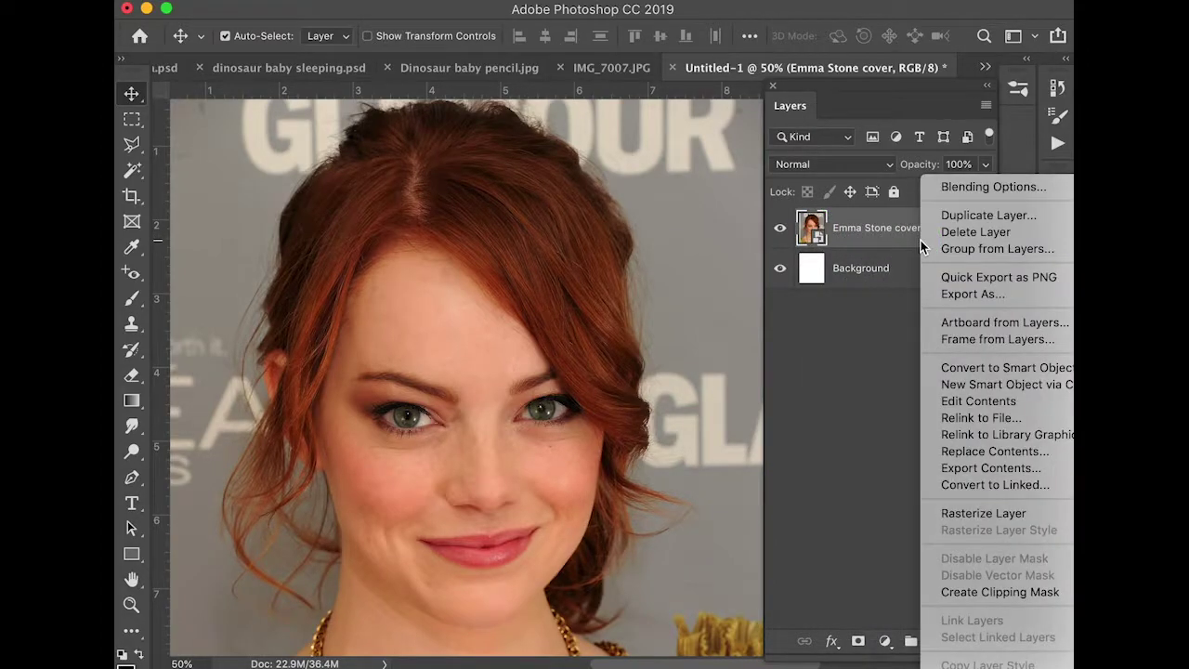
click(1019, 516)
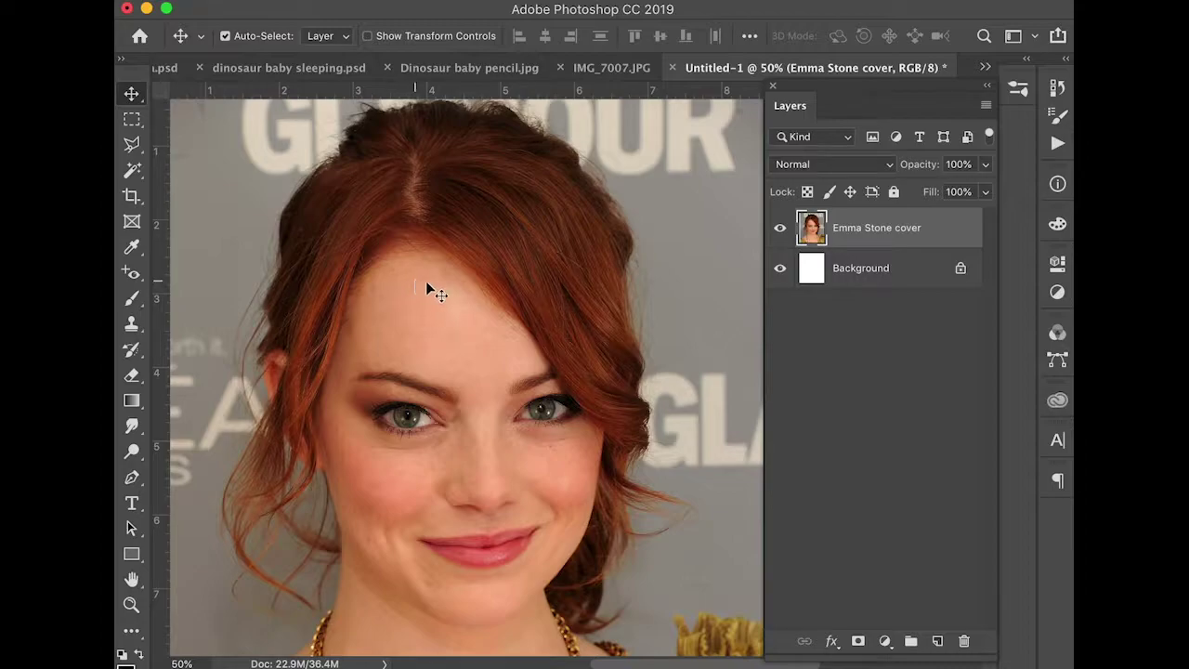
key(super+z)
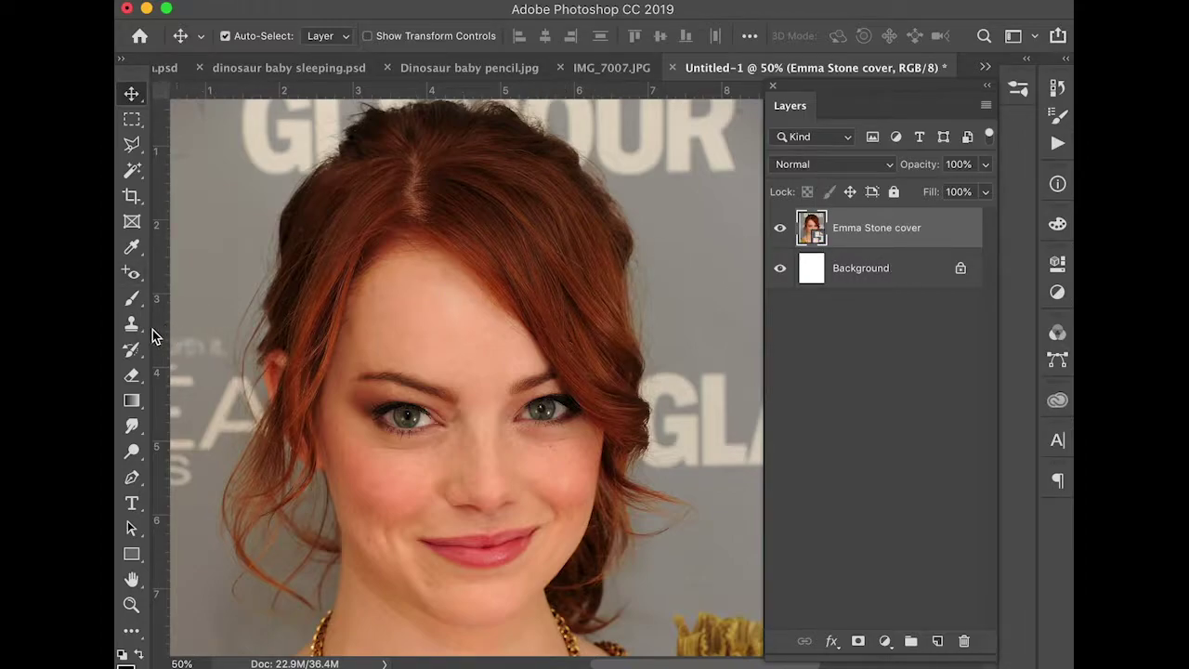
Set up the Brush tool with a red foreground color and rasterize the Emma Stone cover layer.
click(131, 298)
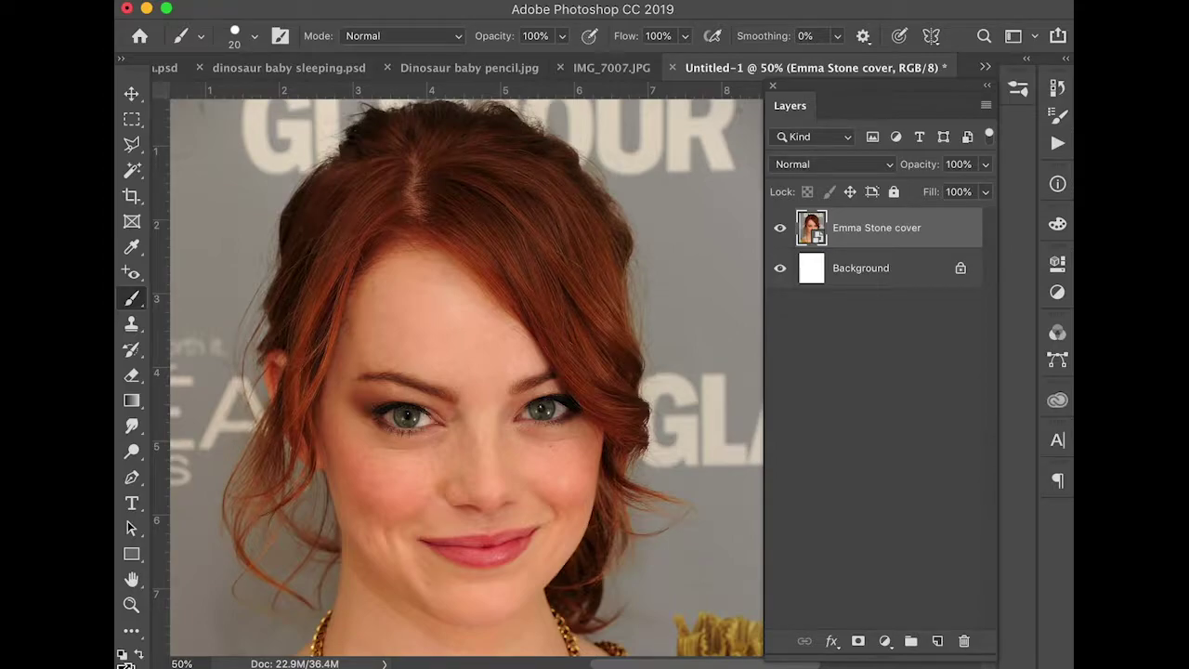
click(126, 665)
drag(400, 91, 453, 46)
key(Return)
key(b)
right_click(950, 229)
click(1014, 513)
Paint a test brush stroke across the portrait and undo it.
mouse_move(665, 186)
mouse_down()
mouse_move(425, 316)
mouse_move(619, 452)
mouse_move(557, 518)
mouse_move(562, 531)
mouse_up()
key(super+z)
key(super+minus)
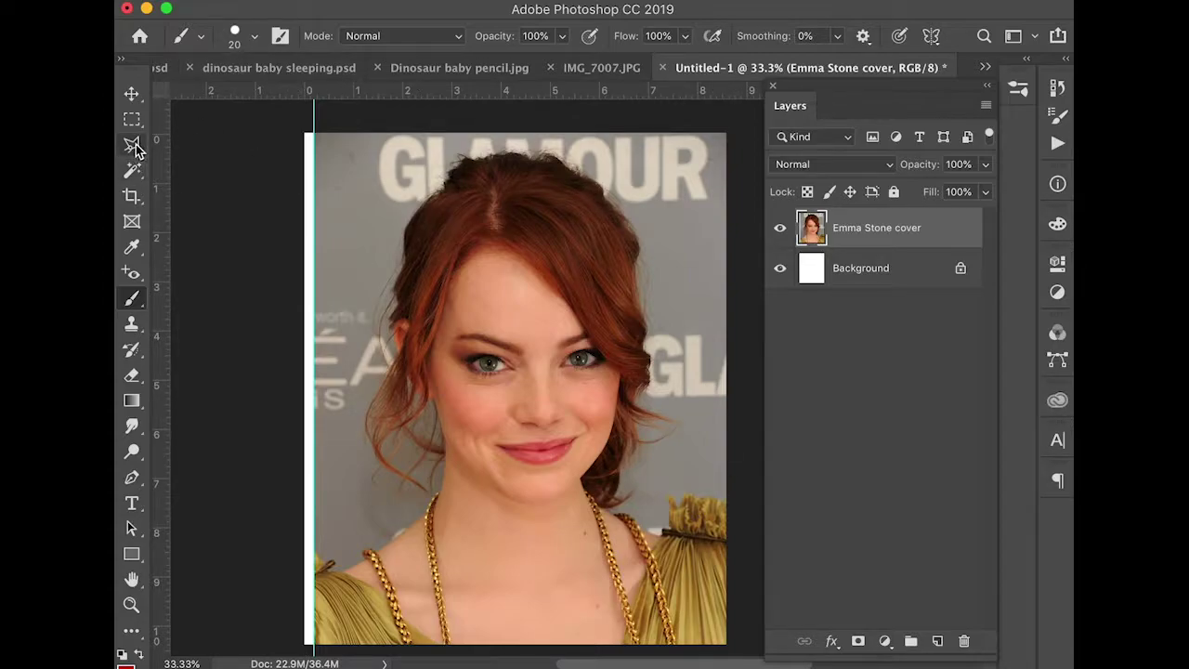
Select the woman with the Quick Selection tool and subtract the background beside the hair and neck on the photo's left.
drag(132, 170, 206, 168)
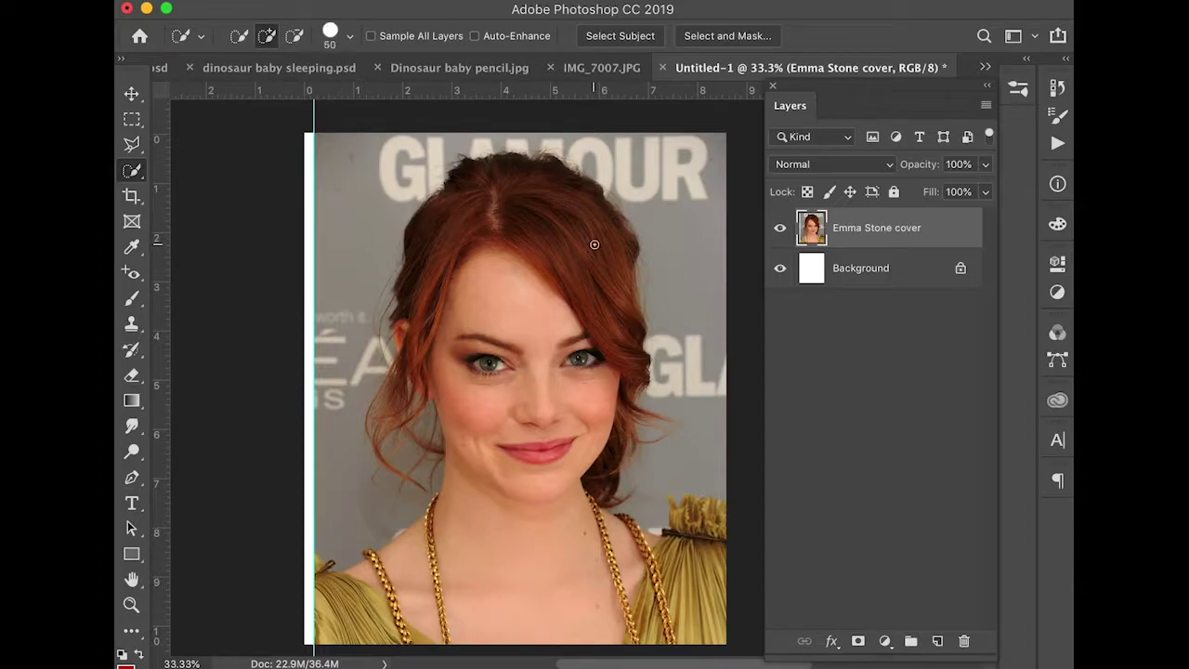
mouse_move(611, 278)
mouse_down()
mouse_move(515, 199)
mouse_move(437, 289)
mouse_move(462, 424)
mouse_move(443, 568)
mouse_move(339, 615)
mouse_move(735, 624)
mouse_move(735, 451)
mouse_up()
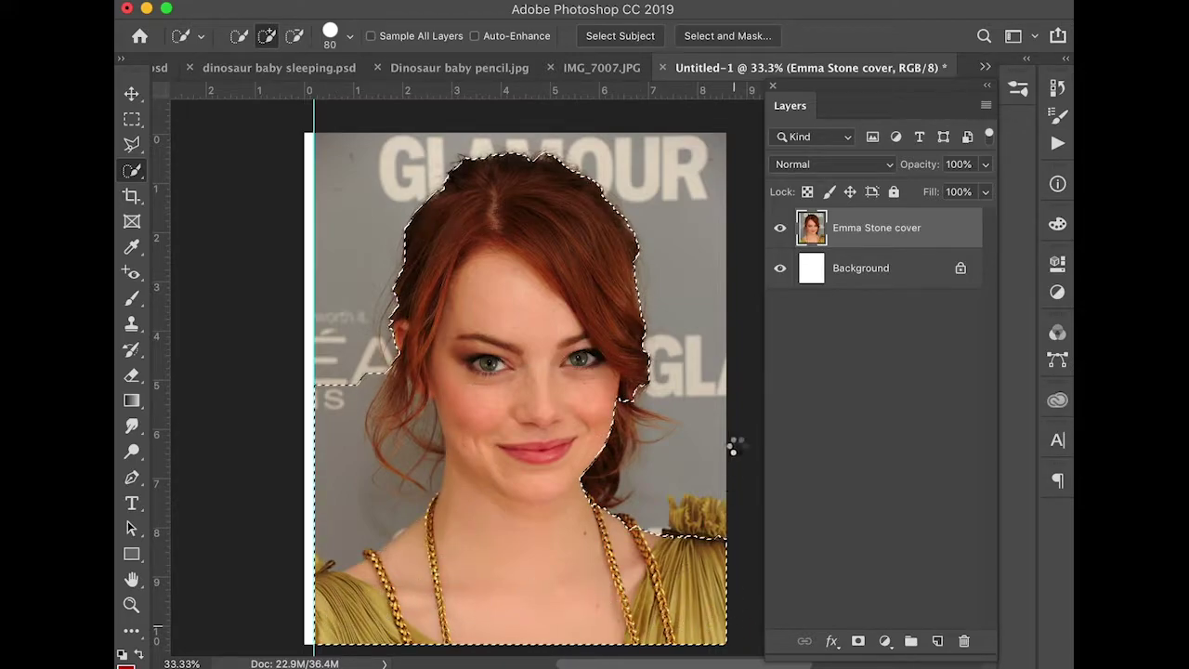
key(alt)
mouse_move(357, 400)
mouse_down()
mouse_move(339, 415)
mouse_move(353, 504)
mouse_move(345, 438)
mouse_up()
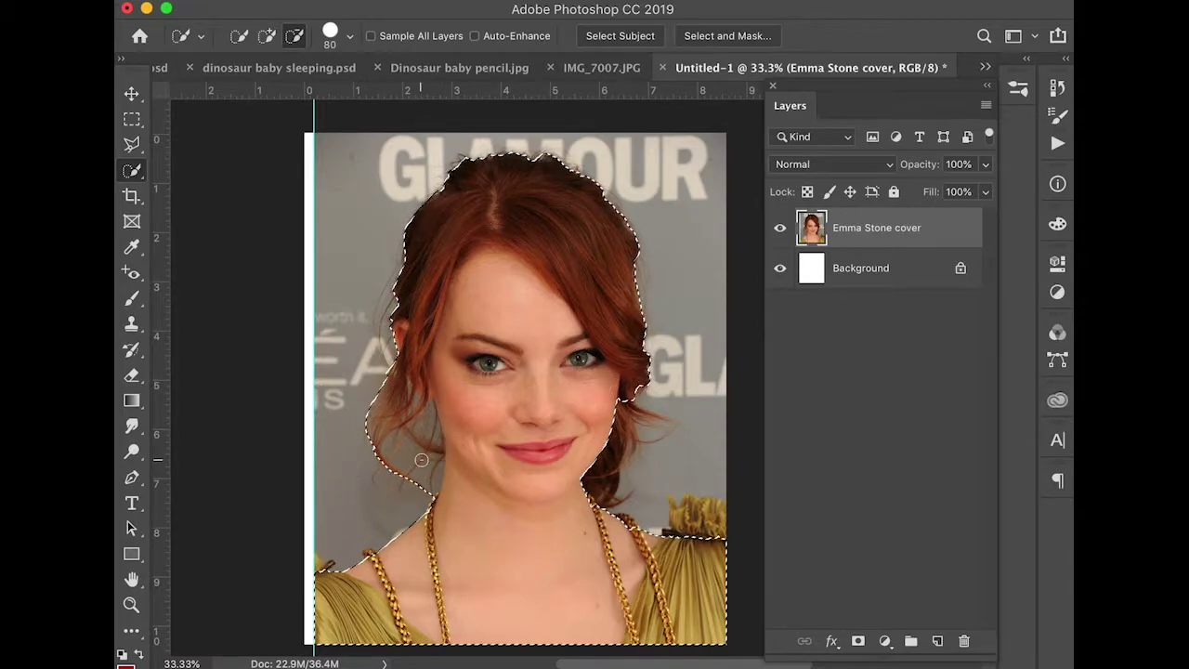
mouse_move(409, 462)
mouse_down()
mouse_move(398, 505)
mouse_move(412, 381)
mouse_move(412, 412)
mouse_move(399, 418)
mouse_move(422, 412)
mouse_up()
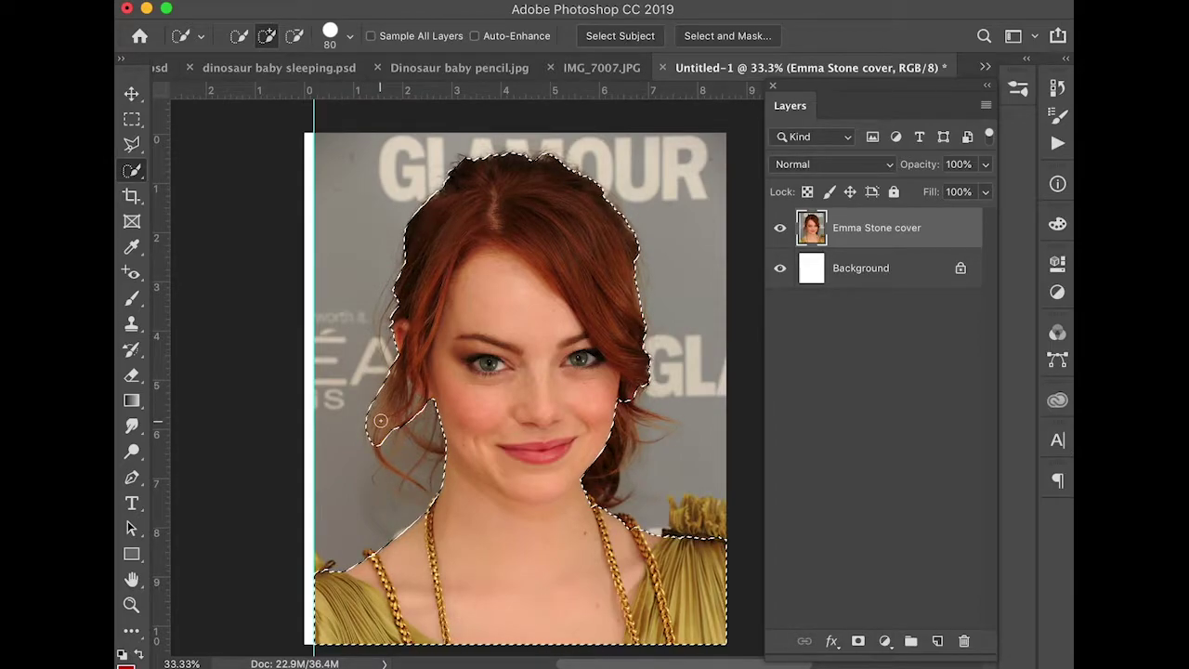
Add the hair behind the neck and the ruffled sleeve on the photo's right to the selection, subtracting the background between them.
mouse_move(618, 403)
mouse_down()
mouse_move(604, 478)
mouse_move(622, 413)
mouse_up()
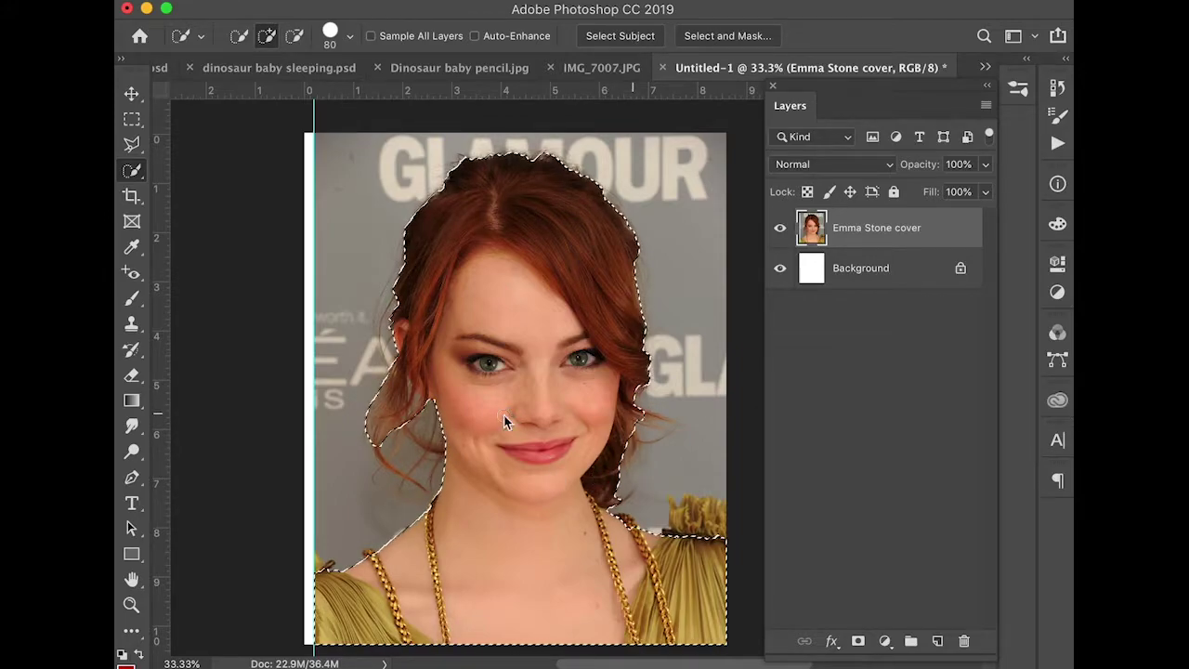
click(695, 531)
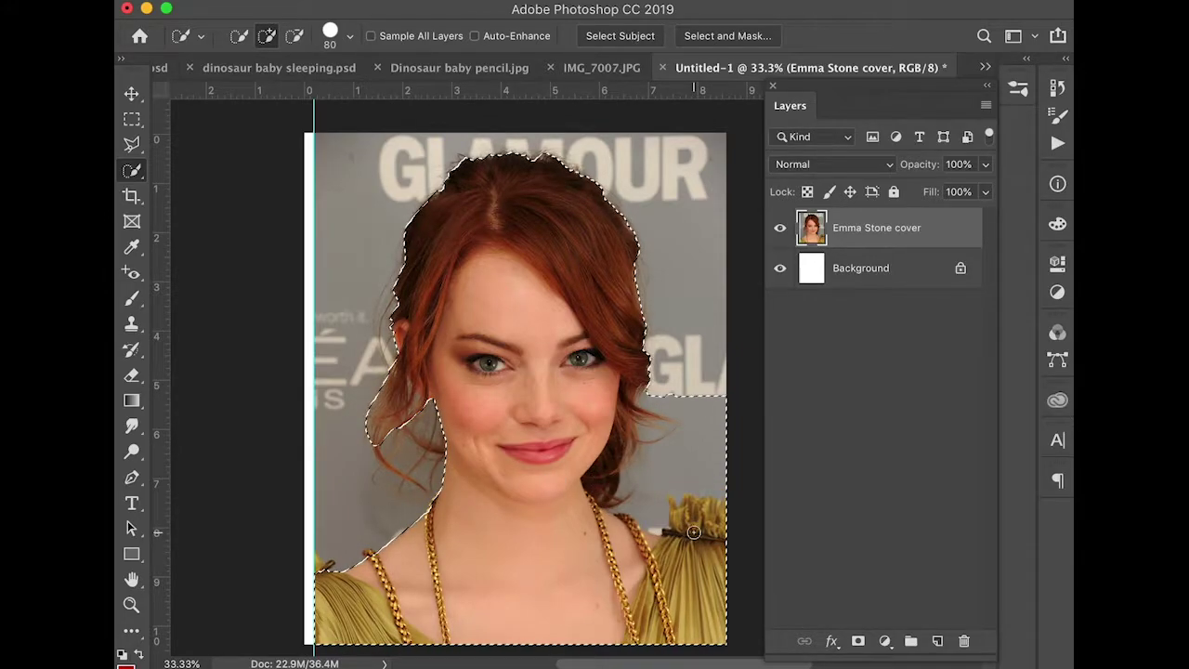
key(alt)
alt+click(700, 469)
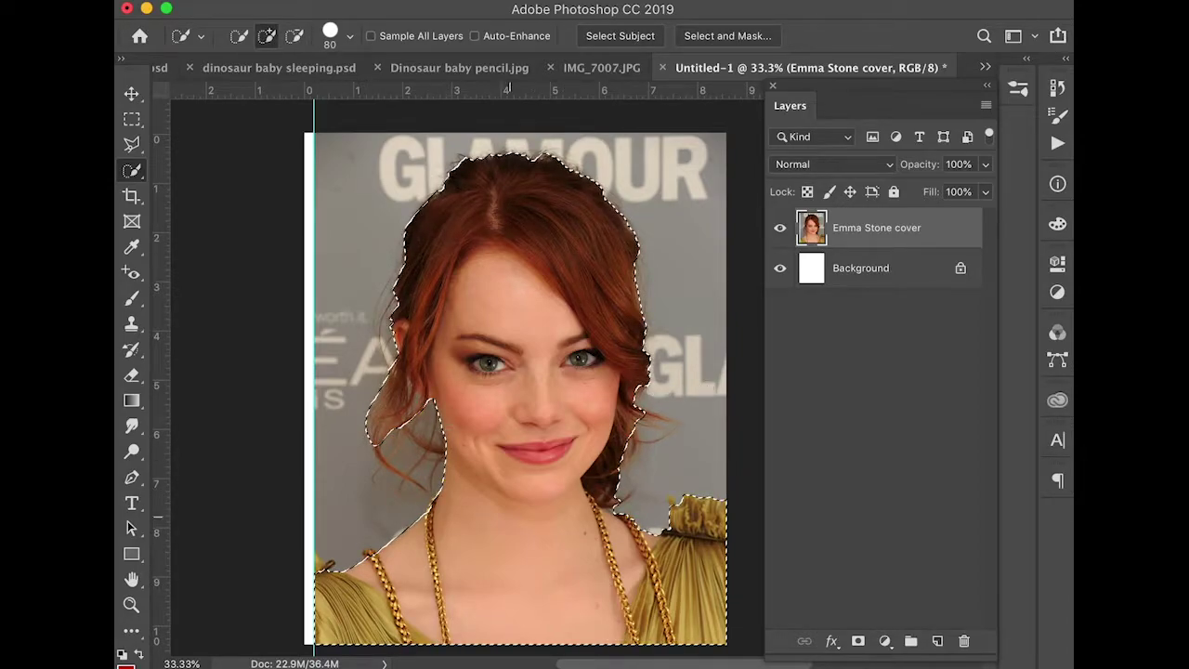
Open the selection in Select and Mask and check the preview view modes, keeping On White.
click(731, 36)
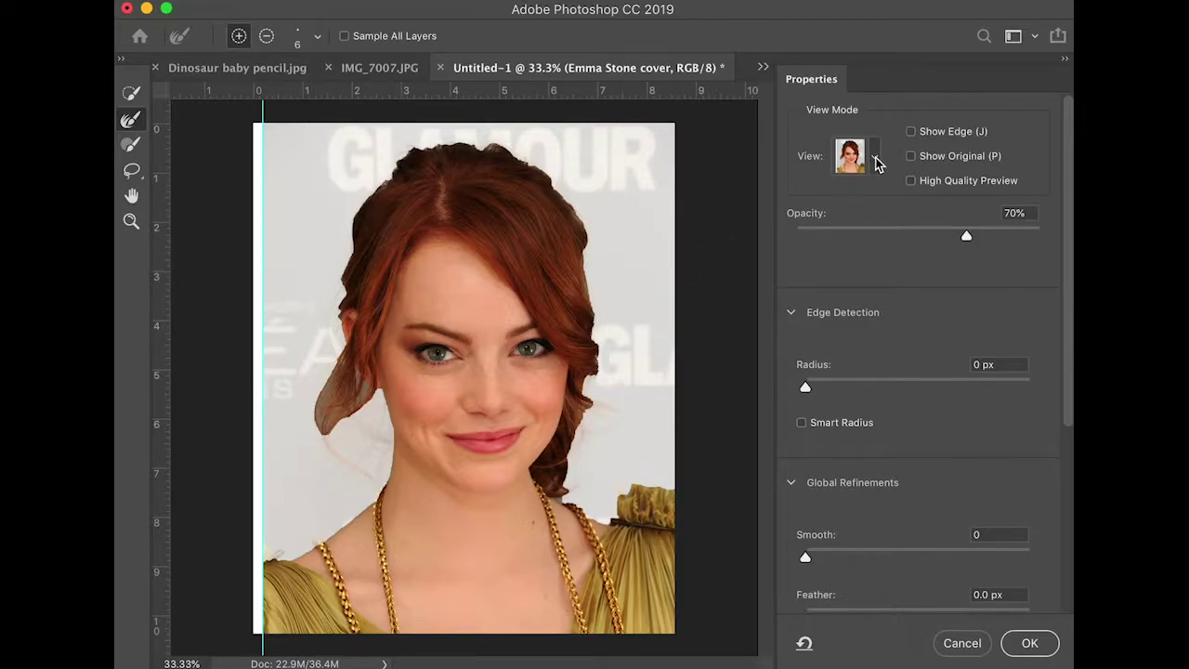
click(875, 158)
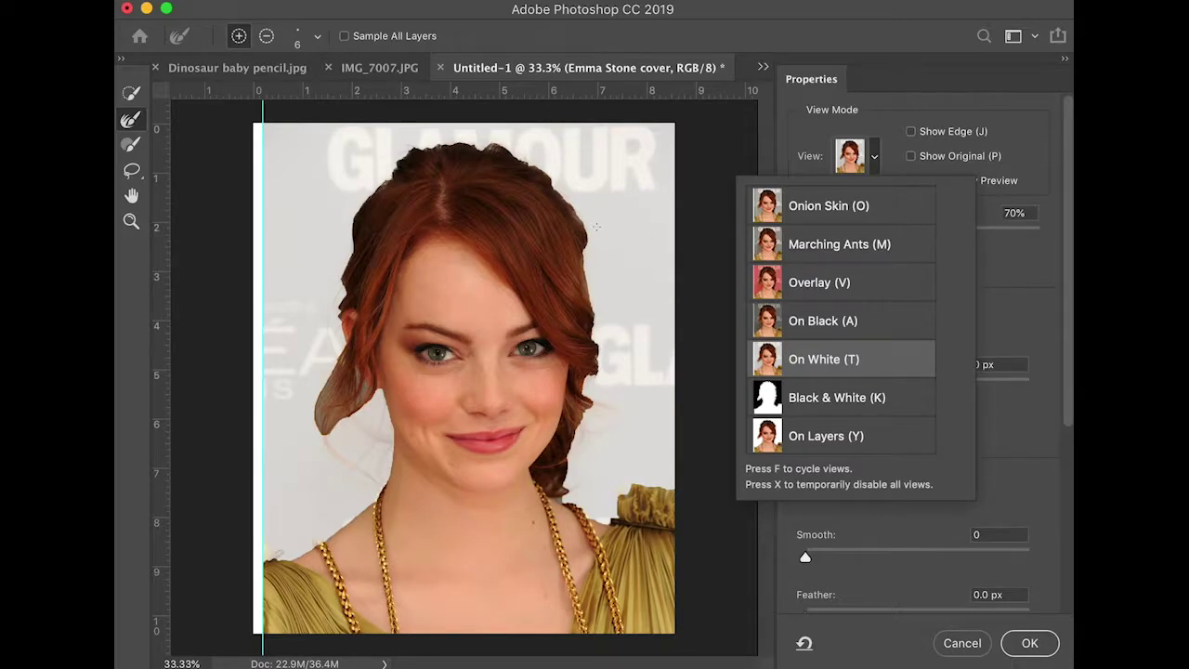
click(714, 206)
Examine the cutout edges around the hair, face and shoulders in the On White preview.
super+click(594, 225)
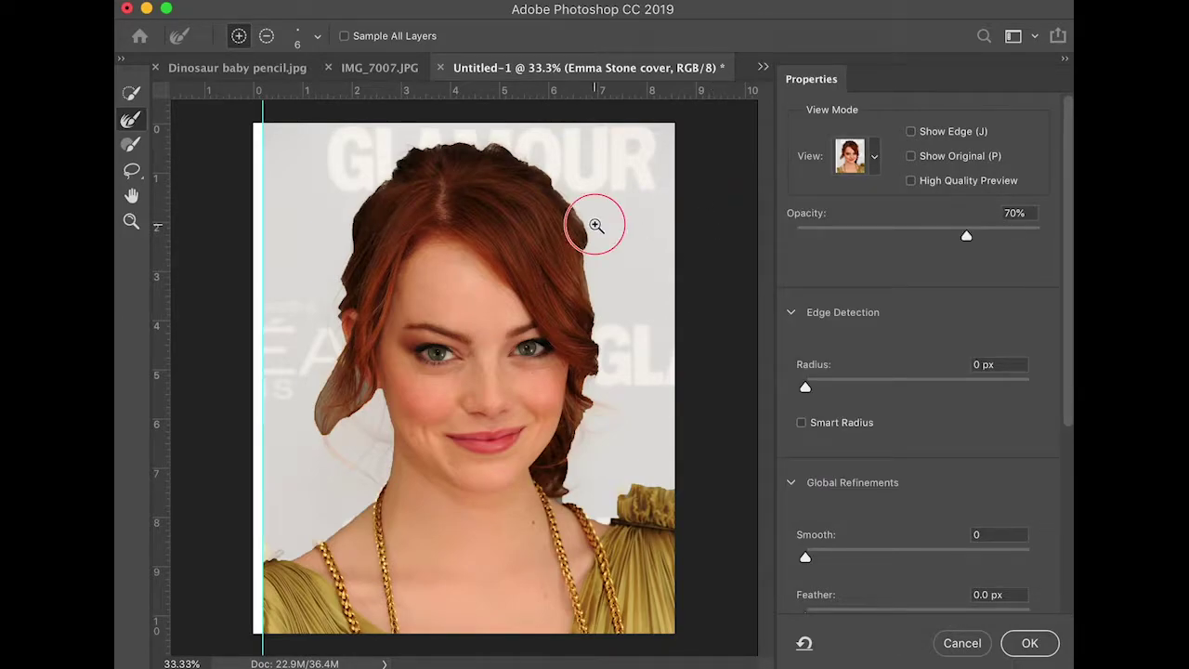
super+click(594, 226)
super+click(594, 227)
alt+click(581, 286)
alt+click(579, 287)
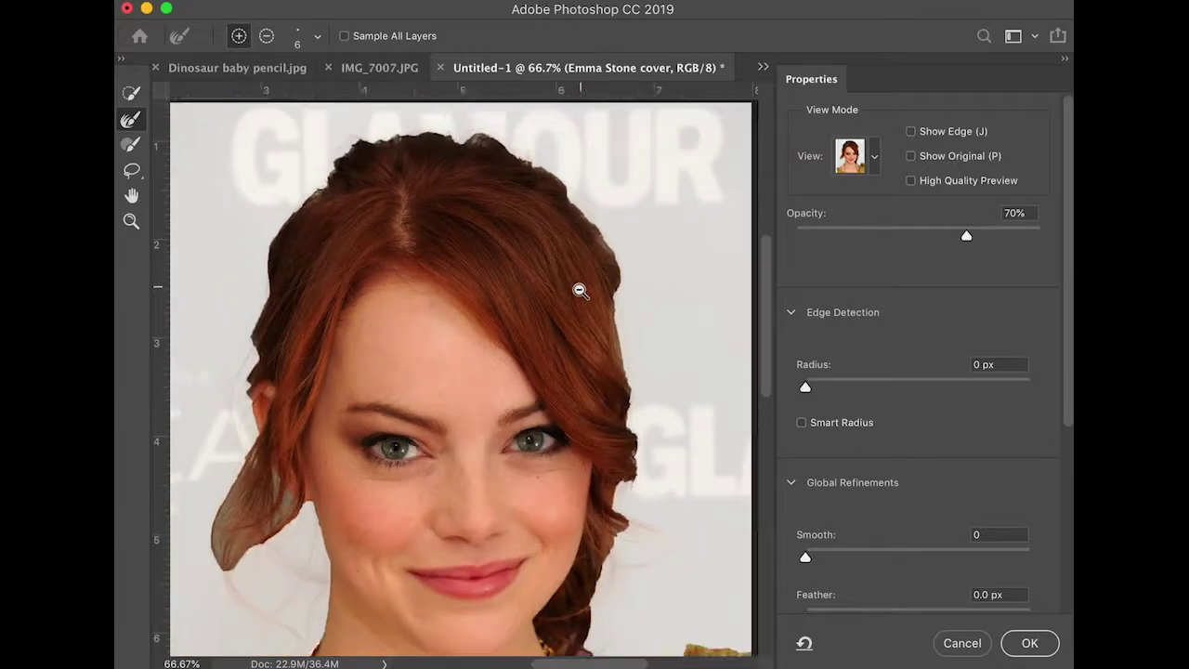
drag(594, 275, 653, 172)
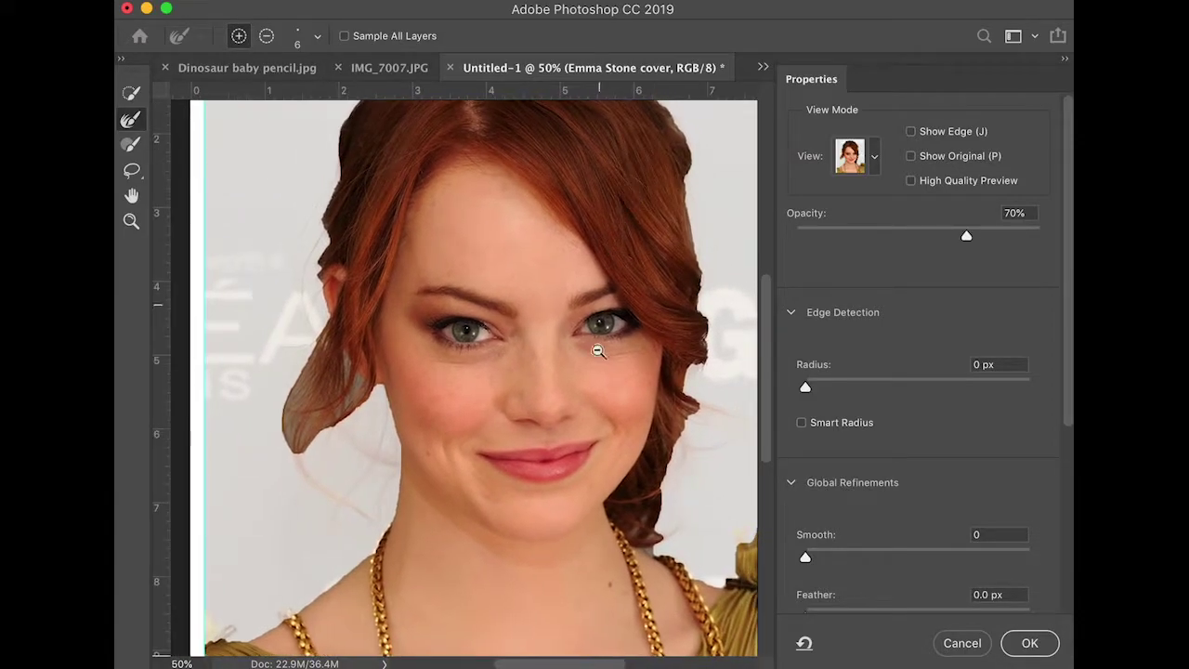
alt+click(596, 361)
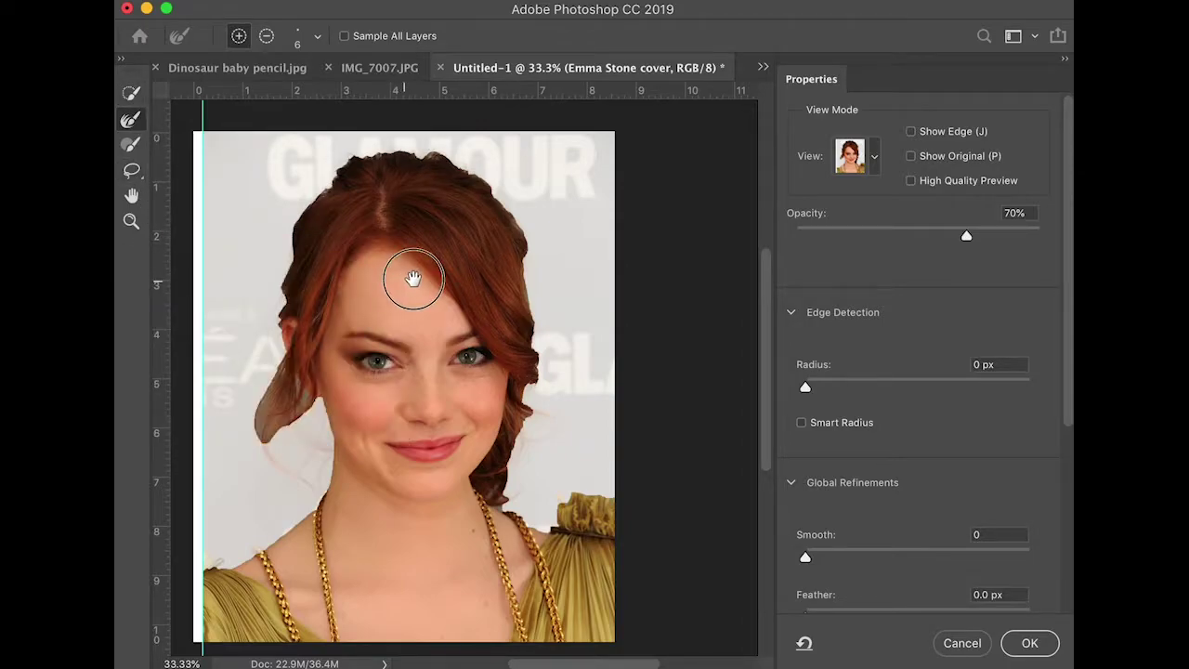
drag(406, 275, 445, 276)
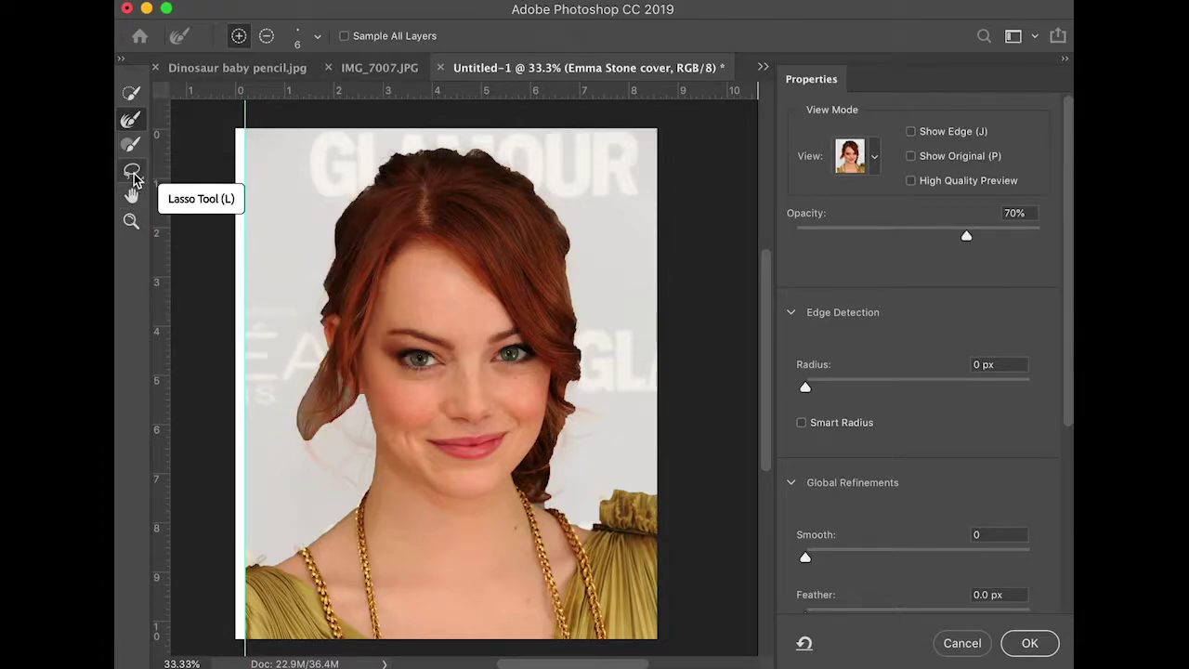
Add the pointed loose strand beside the cheek on the photo's right to the selection with the Lasso tool.
click(131, 172)
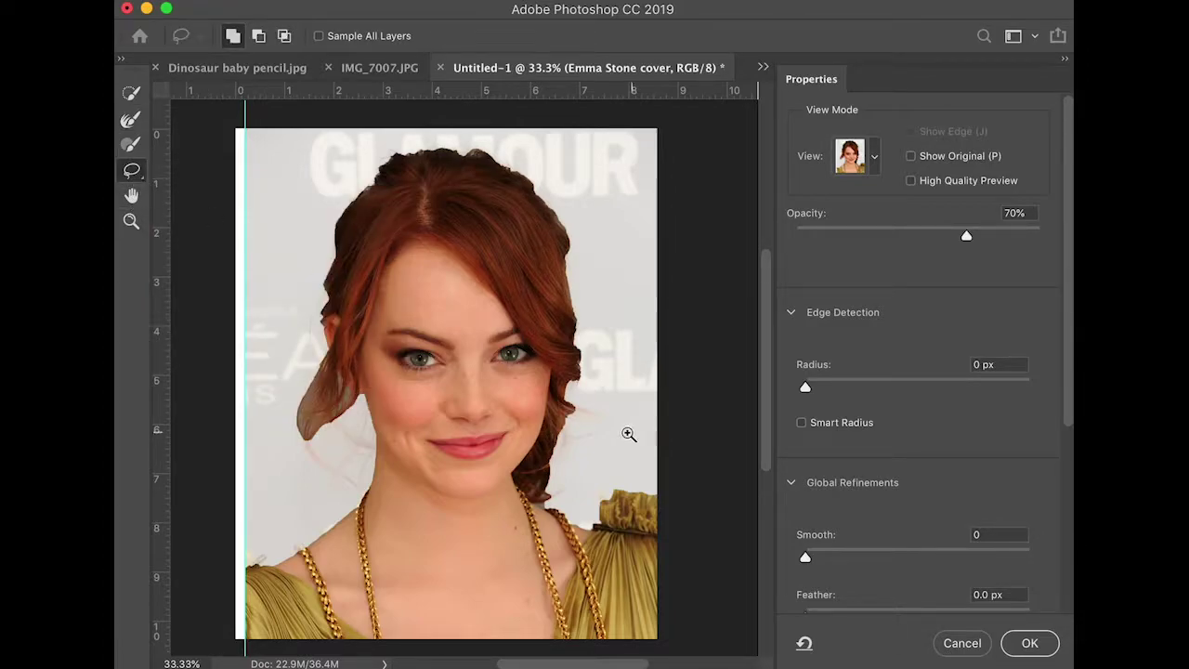
scroll(549, 430, up, 2)
mouse_move(616, 393)
mouse_down()
mouse_move(589, 387)
mouse_move(645, 398)
mouse_move(604, 380)
mouse_move(584, 400)
mouse_up()
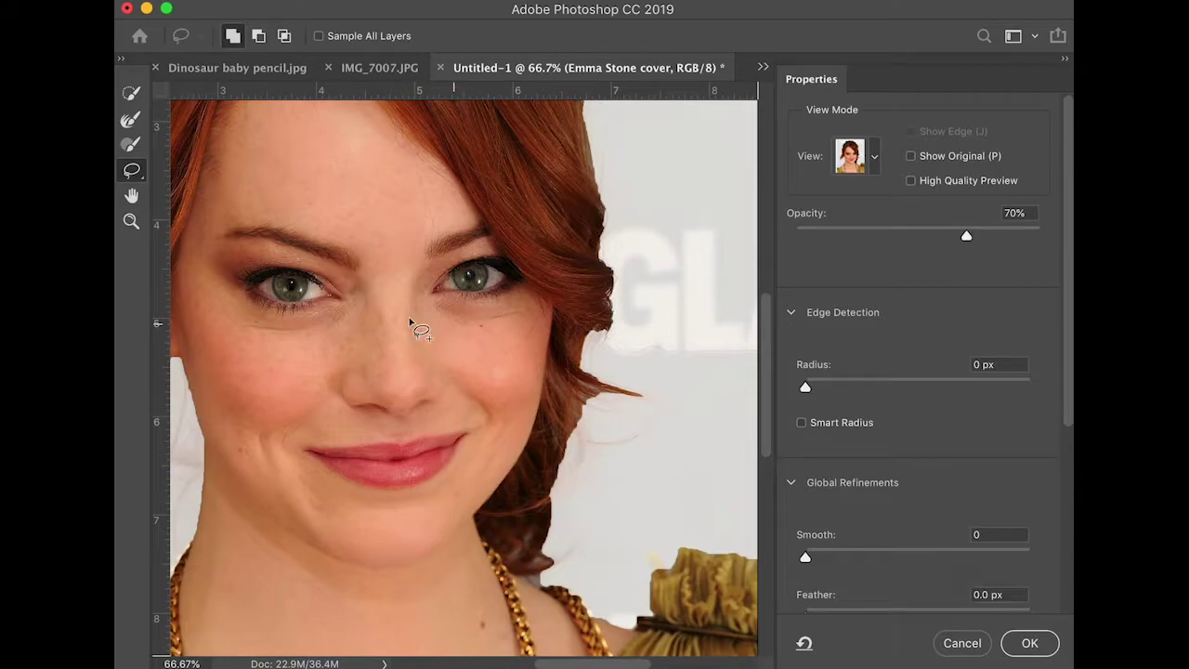
Paint the thin curled strands beside the jaw on the photo's left into the selection with the Brush tool at size 20.
drag(411, 324, 504, 340)
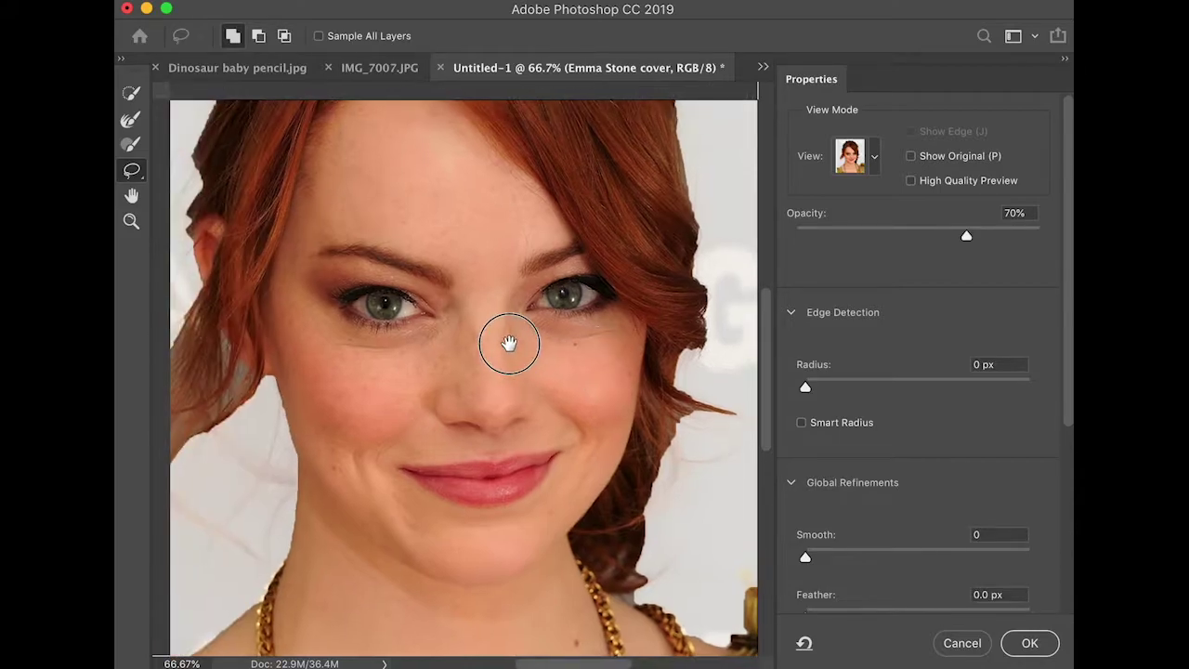
click(132, 146)
drag(469, 386, 508, 352)
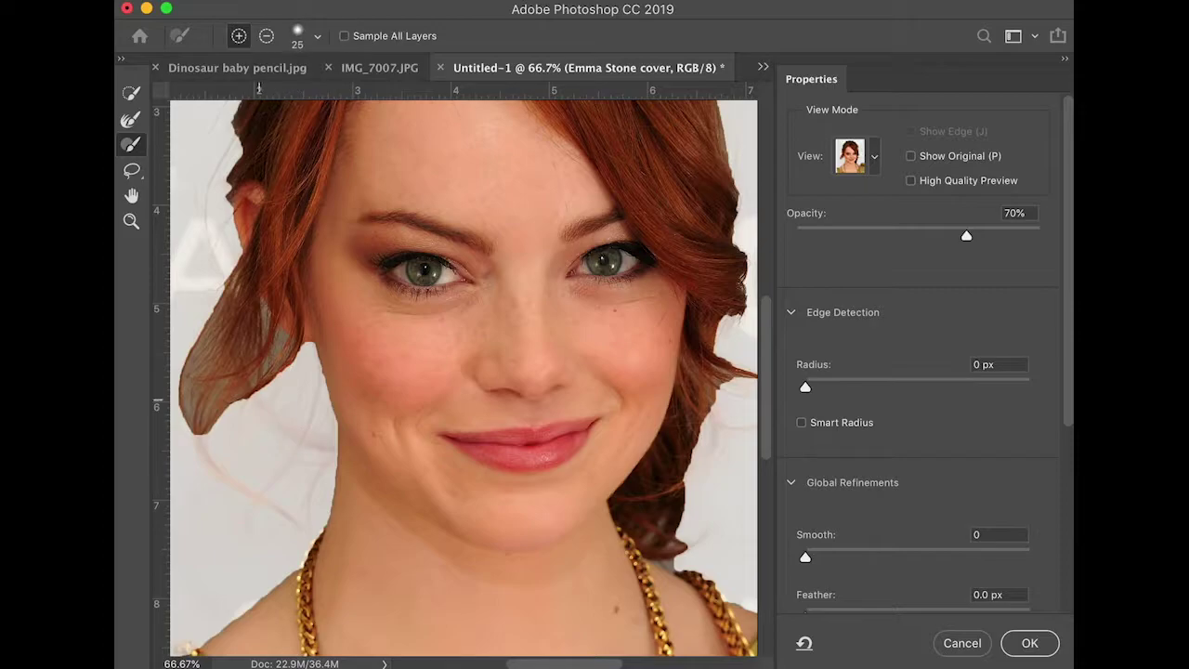
mouse_move(269, 412)
mouse_down()
mouse_move(352, 450)
mouse_move(320, 446)
mouse_move(256, 404)
mouse_up()
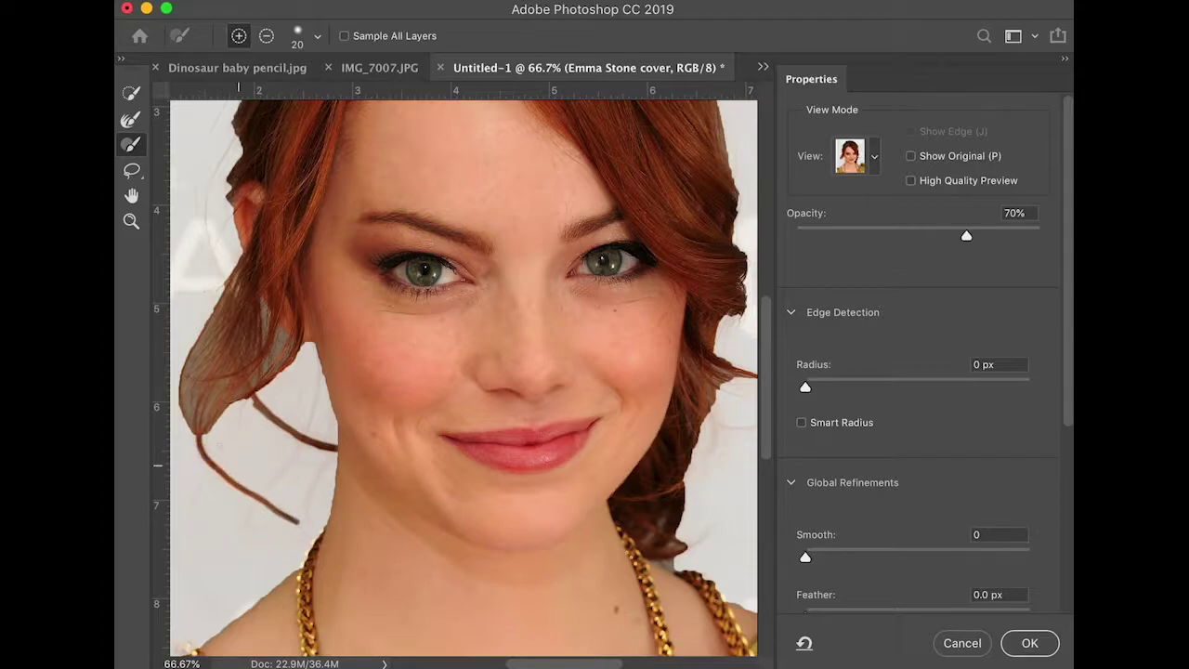
Refine the hair edge on the photo's right, from the pointed cheek strand upward, with the Refine Edge Brush at size 125.
drag(412, 446, 415, 568)
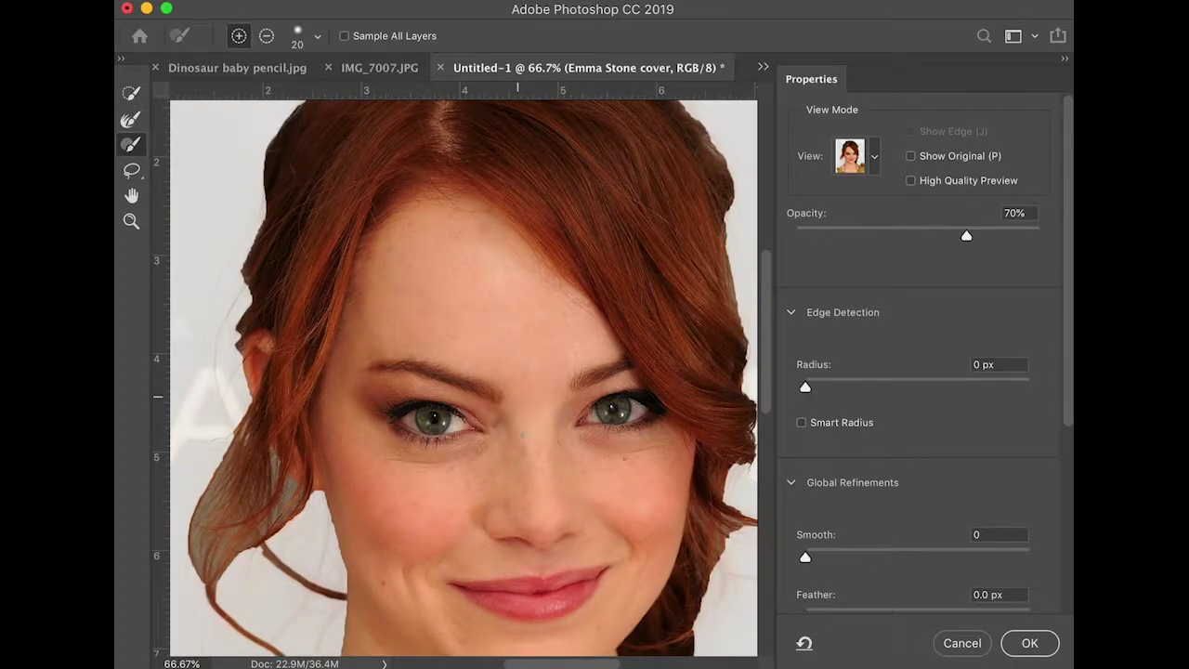
click(131, 128)
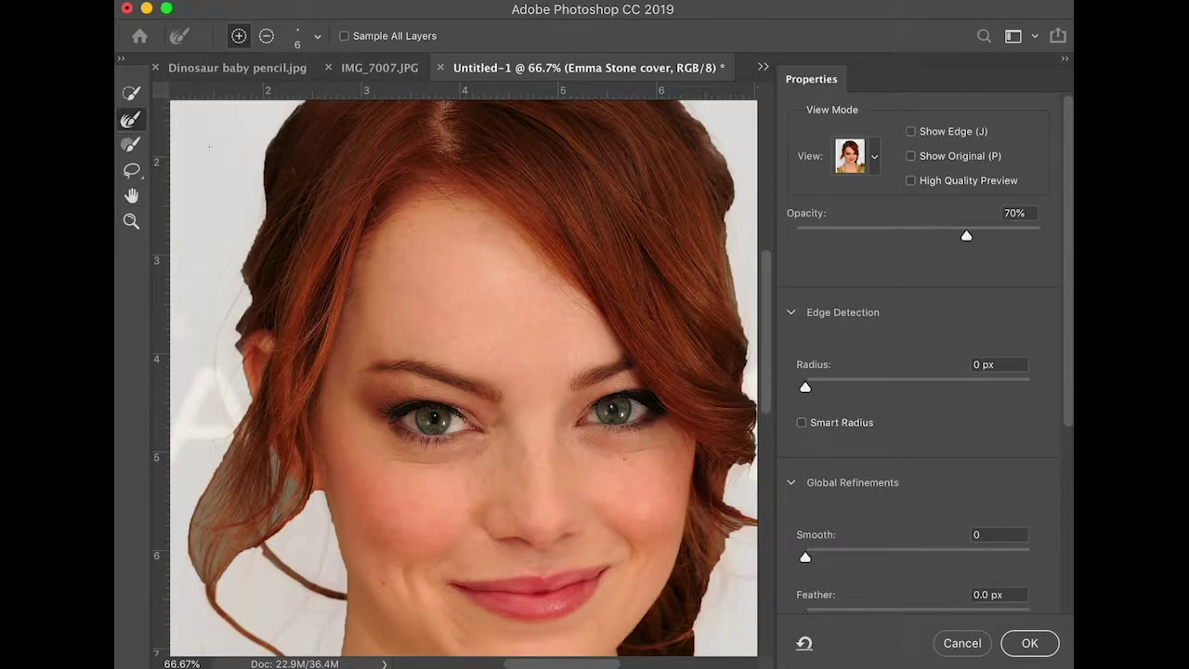
key(ctrl+minus)
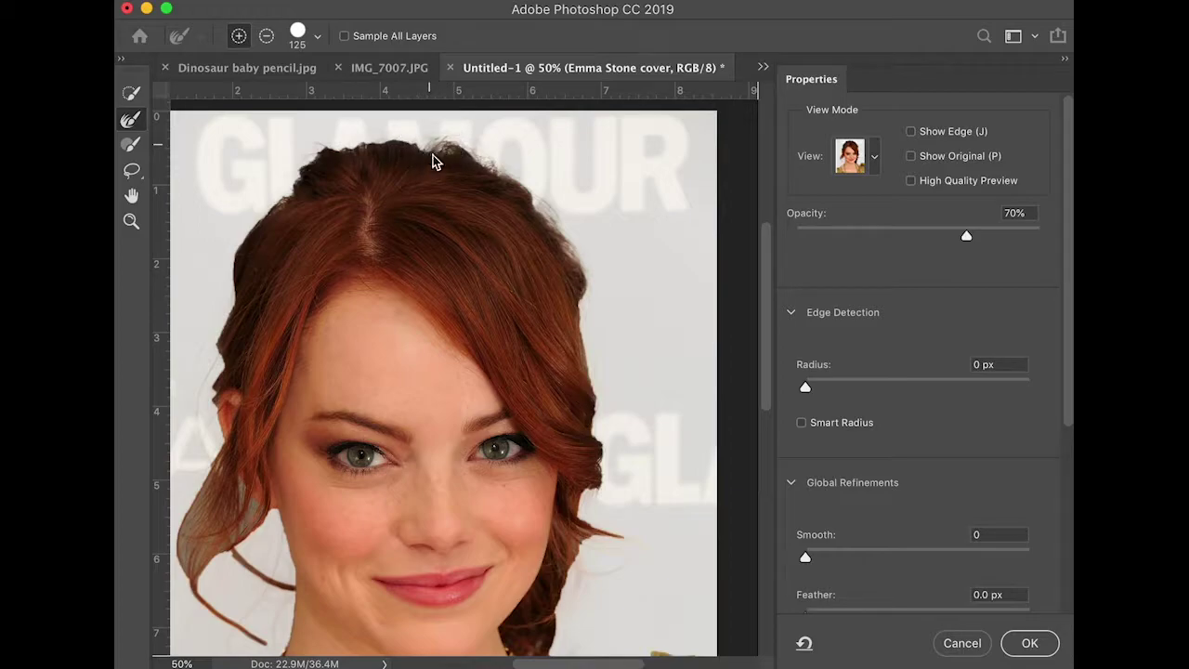
scroll(432, 162, down, 2)
scroll(628, 558, down, 3)
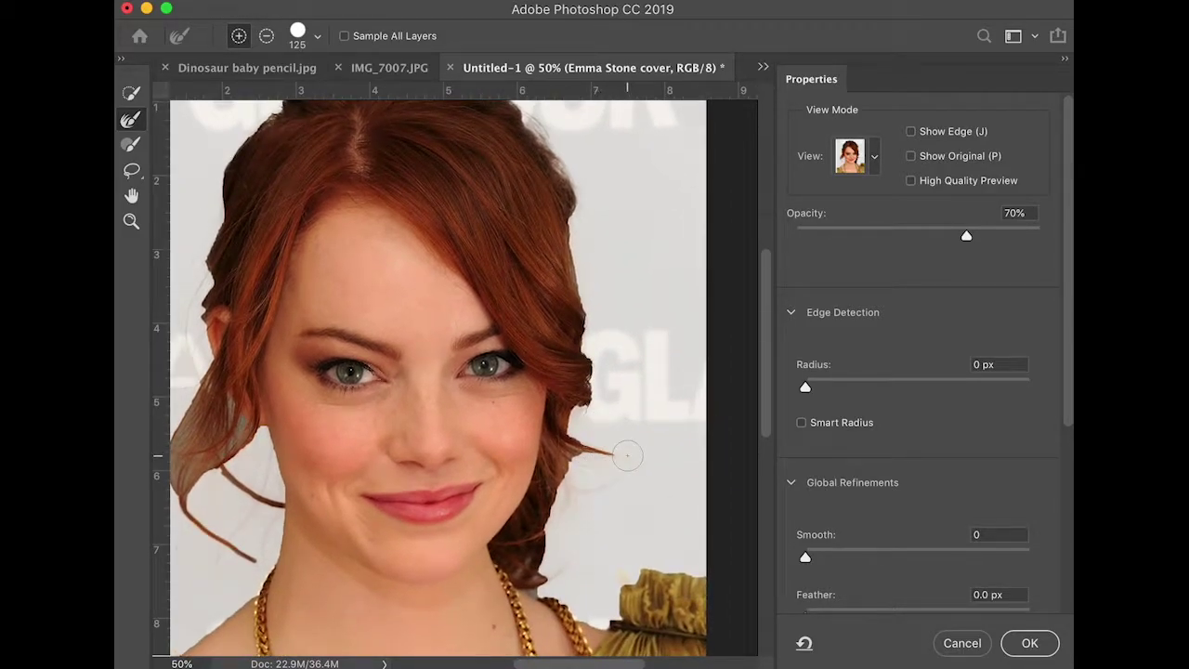
mouse_move(616, 453)
mouse_down()
mouse_move(570, 424)
mouse_move(592, 361)
mouse_move(571, 194)
mouse_move(582, 241)
mouse_move(576, 329)
mouse_up()
drag(581, 202, 573, 205)
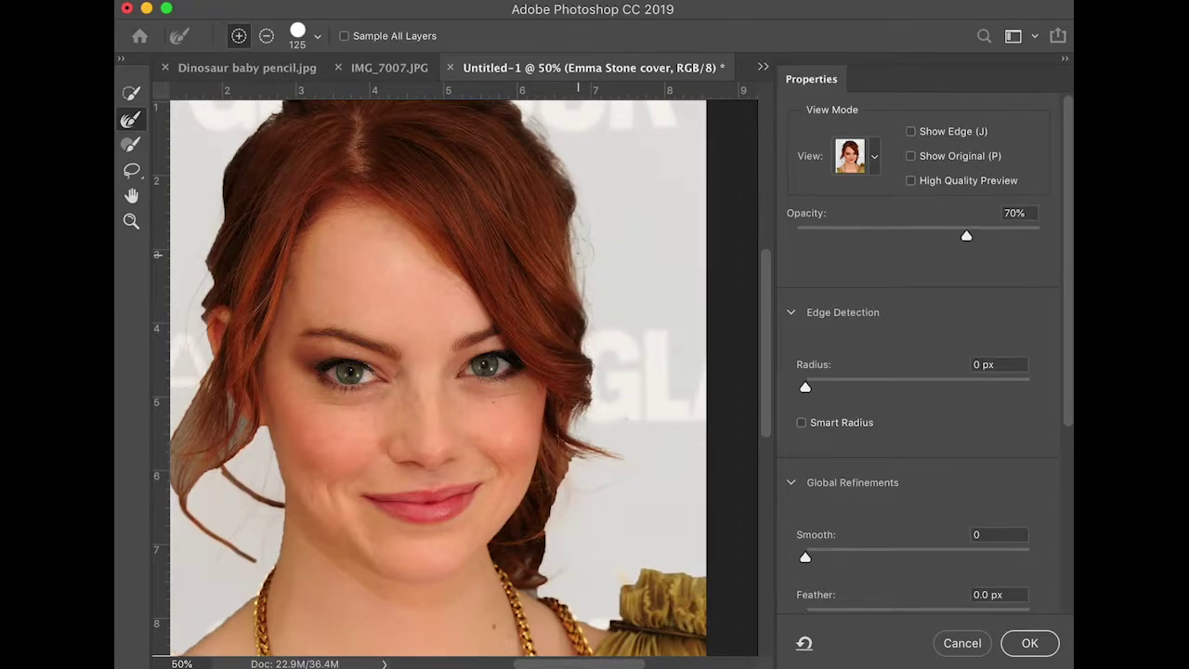
Enlarge the Refine Edge Brush to 200 and refine the loose curls beside the cheek and neck on the photo's right.
key(bracketright)
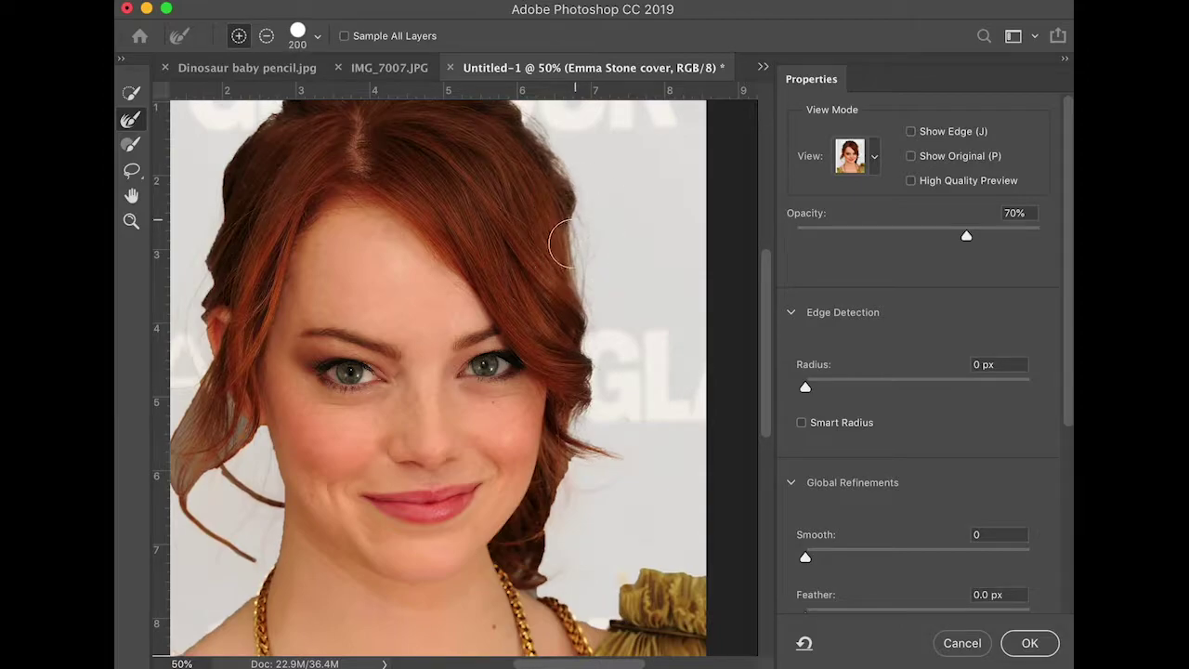
drag(620, 491, 616, 459)
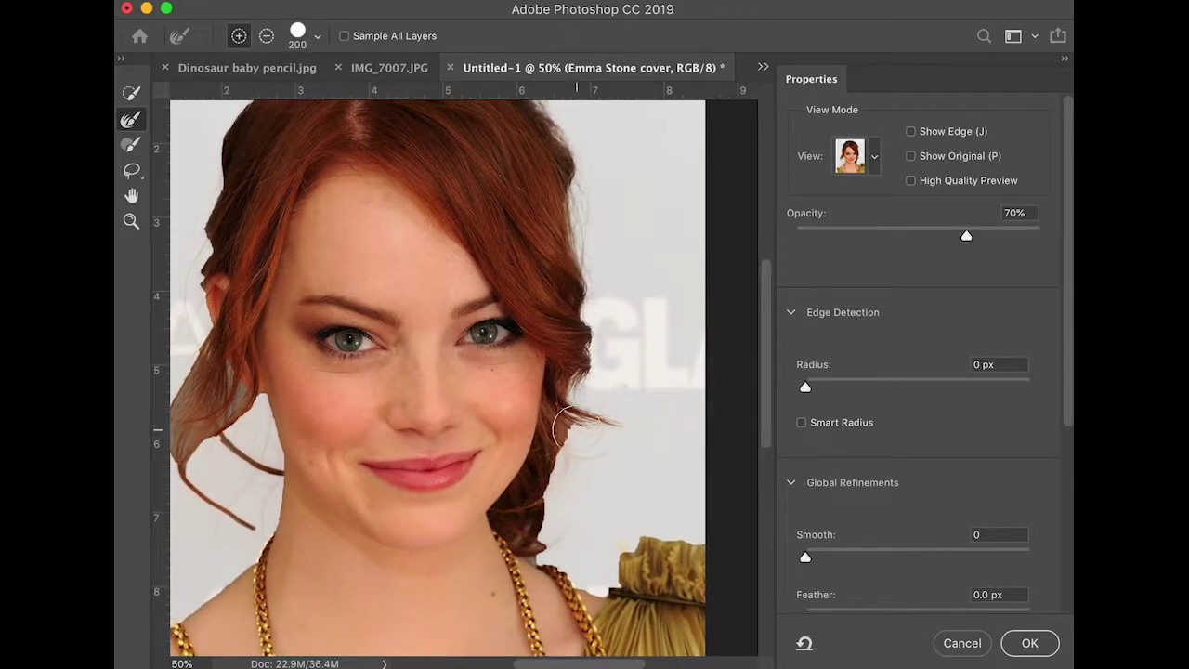
mouse_move(557, 520)
mouse_down()
mouse_move(558, 496)
mouse_move(545, 525)
mouse_move(587, 578)
mouse_move(650, 523)
mouse_move(690, 544)
mouse_move(656, 561)
mouse_up()
Refine the hair edge across the crown and down the upper head on the photo's left.
drag(579, 310, 610, 443)
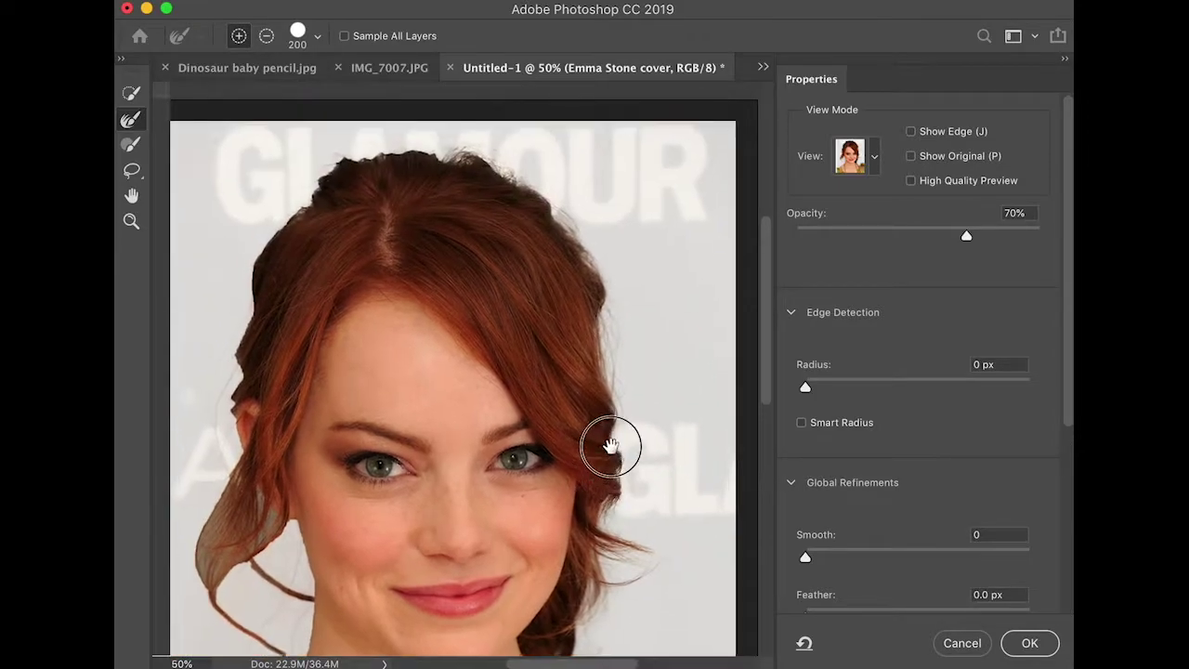
mouse_move(626, 332)
mouse_down()
mouse_move(615, 375)
mouse_move(633, 399)
mouse_up()
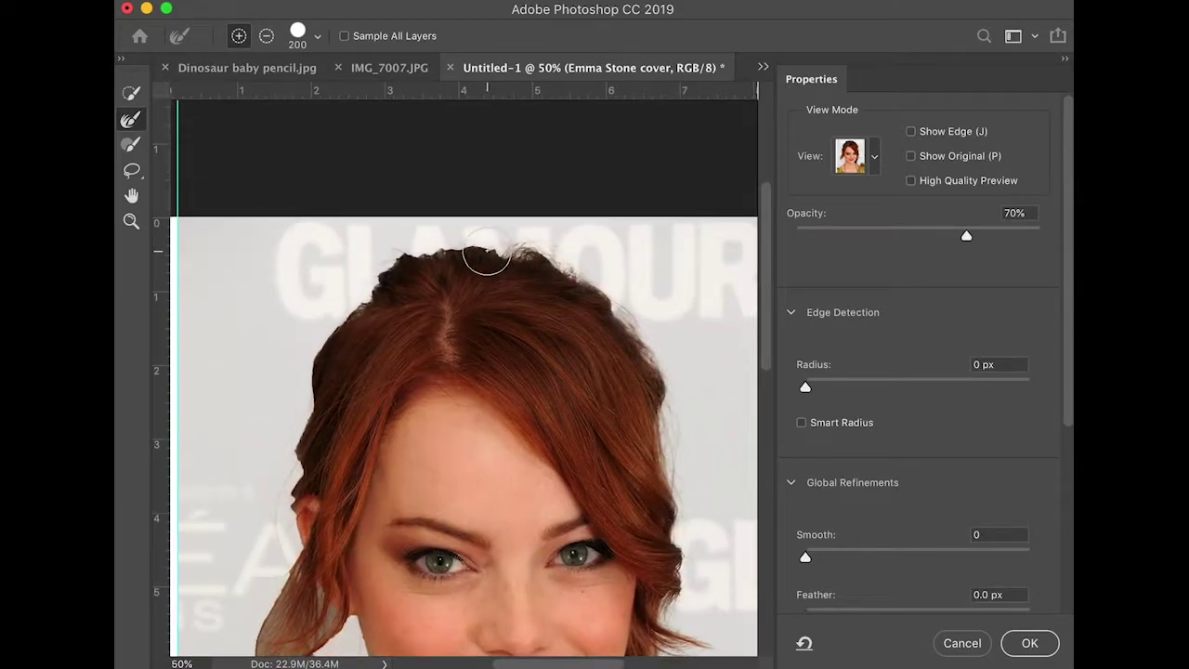
mouse_move(475, 249)
mouse_down()
mouse_move(398, 260)
mouse_move(374, 273)
mouse_move(371, 305)
mouse_move(316, 332)
mouse_move(313, 388)
mouse_move(287, 456)
mouse_move(285, 560)
mouse_move(315, 376)
mouse_up()
Refine the loose strands and curls around the ear, cheek and jaw on the photo's left with the Refine Edge Brush.
drag(373, 453, 403, 223)
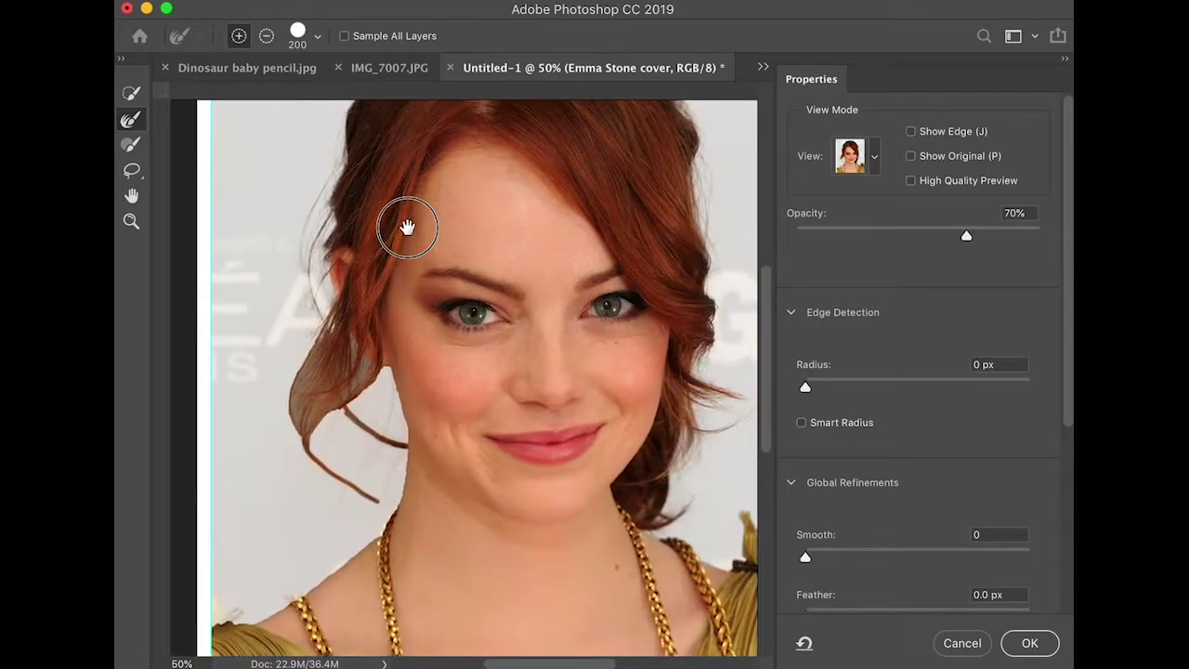
mouse_move(380, 366)
mouse_down()
mouse_move(384, 494)
mouse_move(358, 517)
mouse_move(374, 550)
mouse_up()
mouse_move(351, 382)
mouse_down()
mouse_move(343, 321)
mouse_move(310, 331)
mouse_up()
mouse_move(293, 381)
mouse_down()
mouse_move(287, 424)
mouse_move(326, 466)
mouse_move(325, 486)
mouse_move(384, 539)
mouse_up()
mouse_move(347, 382)
mouse_down()
mouse_move(353, 355)
mouse_move(319, 394)
mouse_move(310, 457)
mouse_move(321, 474)
mouse_move(412, 437)
mouse_move(397, 444)
mouse_up()
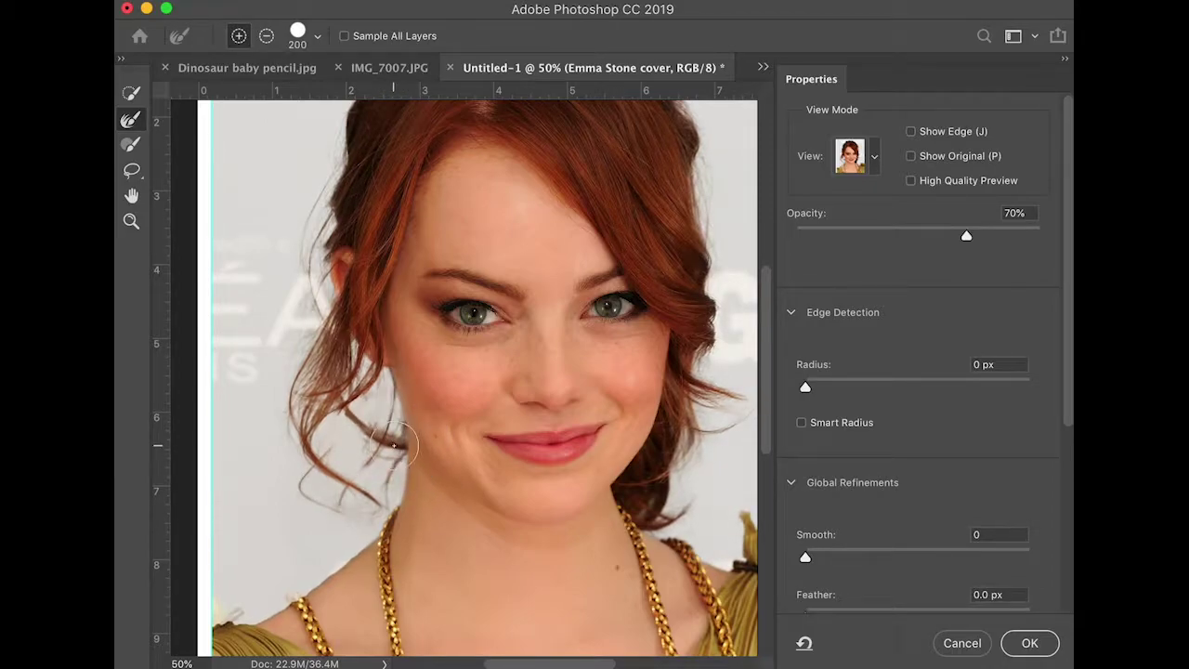
drag(317, 275, 320, 312)
Refine the neck, necklace and shoulder edge on the photo's left down to the dress.
scroll(390, 507, down, 3)
scroll(390, 506, left, 2)
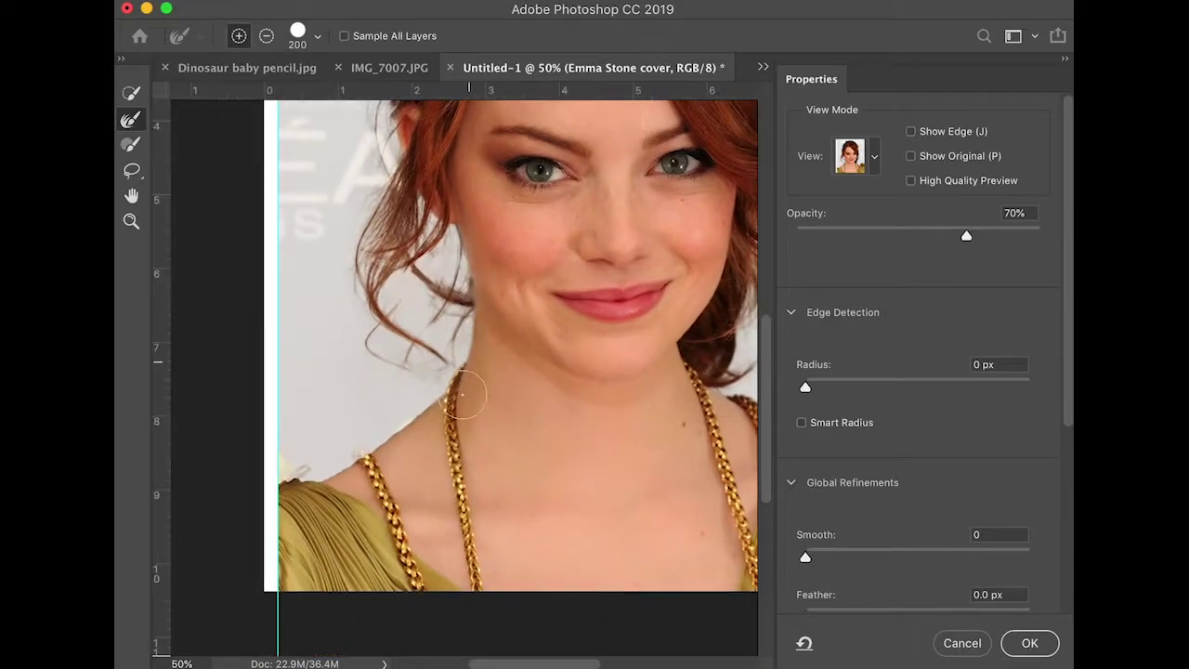
mouse_move(444, 387)
mouse_down()
mouse_move(345, 461)
mouse_move(306, 477)
mouse_move(275, 469)
mouse_up()
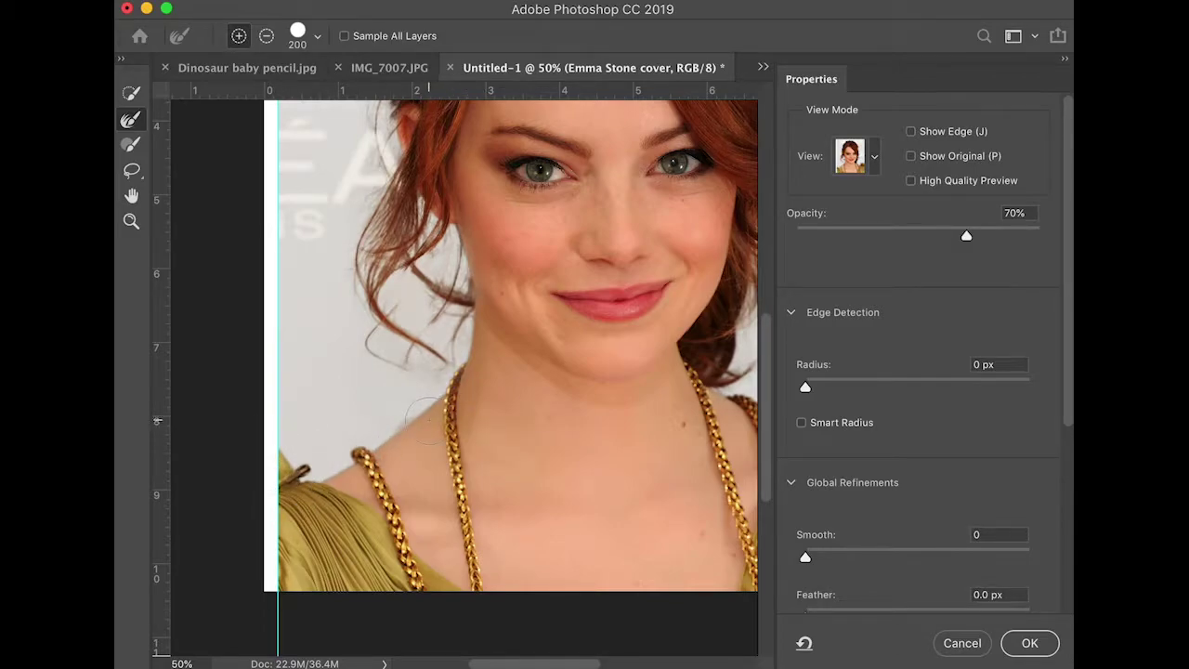
mouse_move(500, 368)
mouse_down()
mouse_move(489, 400)
mouse_move(500, 387)
mouse_up()
Subtract the leftover fringe above the shoulder beside the necklace from the selection with the Brush tool at size 20.
super+click(420, 449)
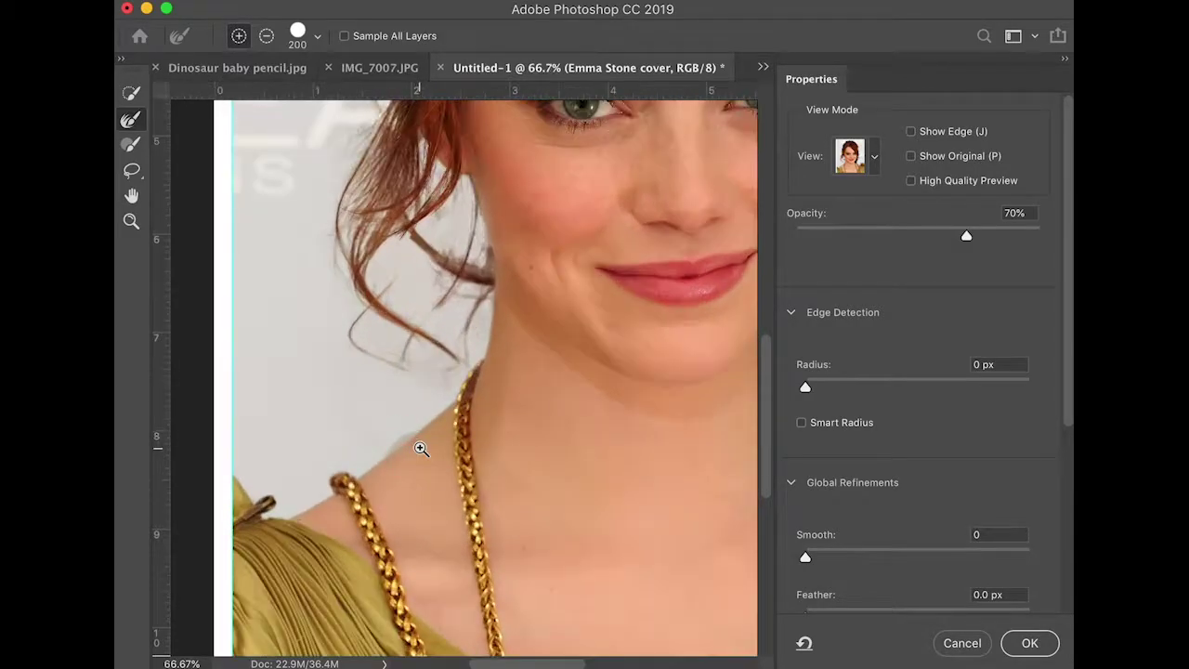
super+click(421, 449)
ctrl+click(420, 450)
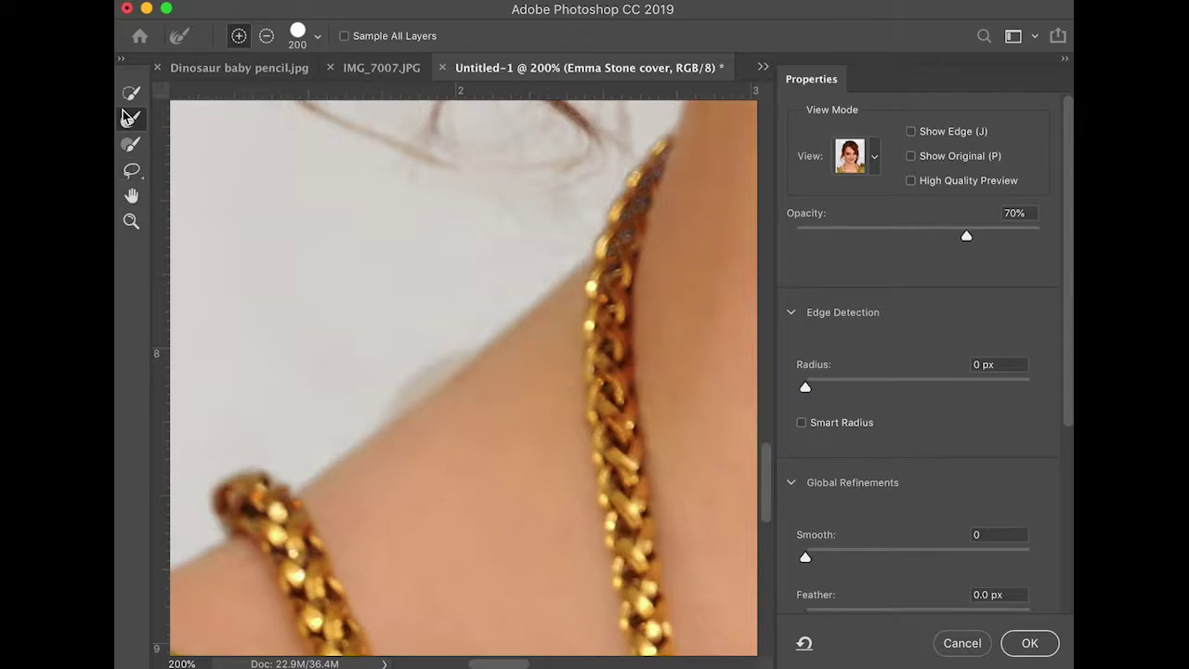
click(131, 145)
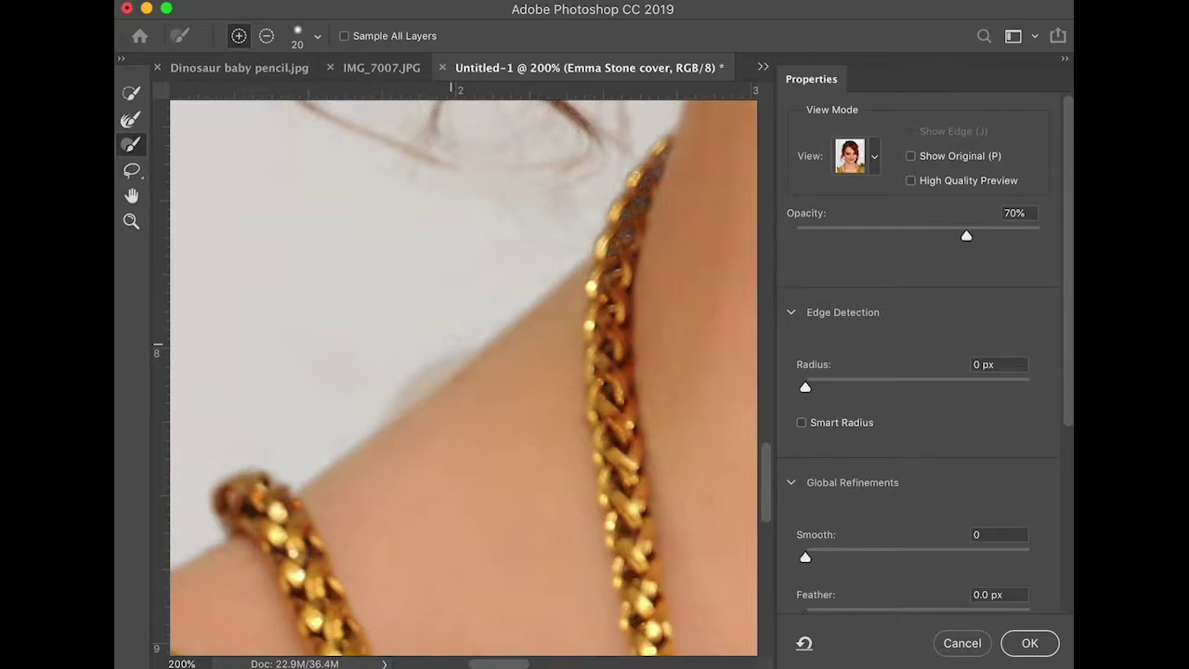
key(alt)
mouse_move(431, 368)
mouse_down()
mouse_move(393, 388)
mouse_move(448, 340)
mouse_move(440, 363)
mouse_move(353, 425)
mouse_move(469, 345)
mouse_move(501, 305)
mouse_move(359, 424)
mouse_move(321, 449)
mouse_move(283, 452)
mouse_up()
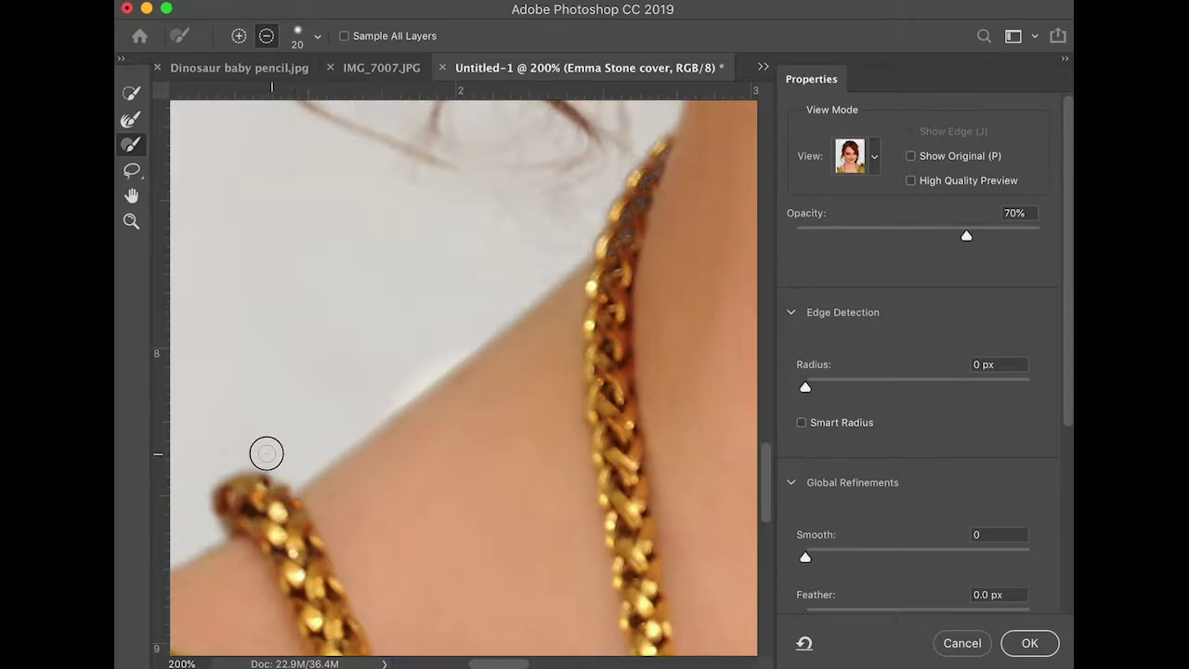
Check the whole cutout against the photo's backdrop, lowering the white preview's opacity to 59%.
key(super+minus)
key(super+minus)
key(super+minus)
key(super+minus)
drag(611, 334, 504, 493)
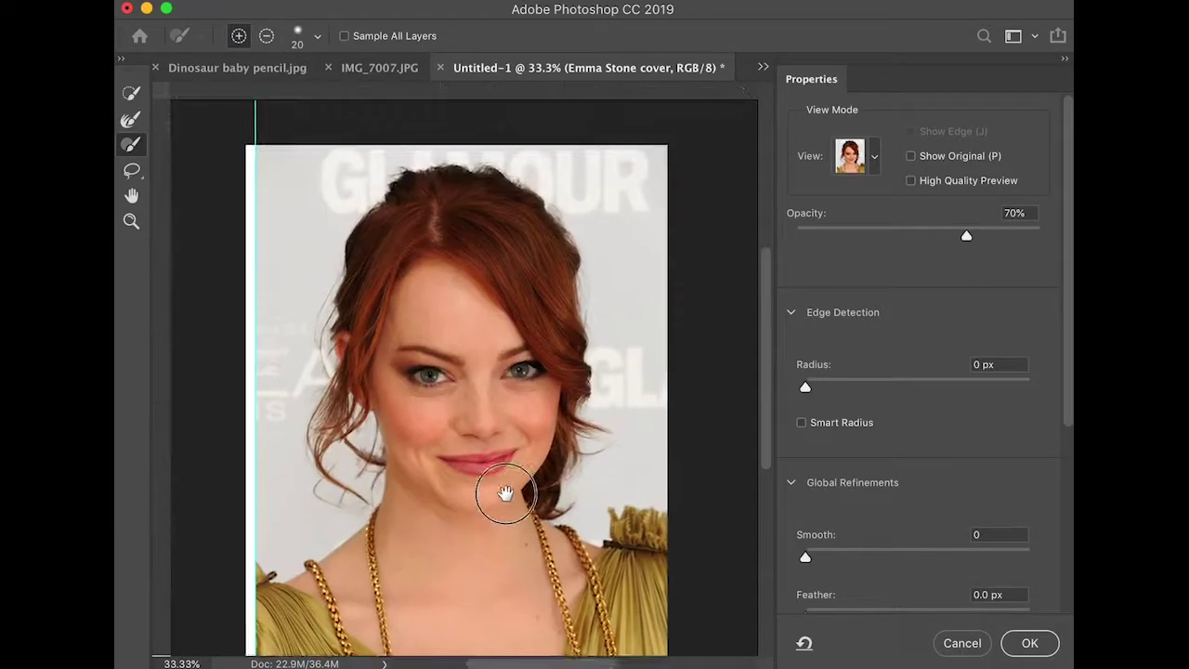
drag(417, 493, 545, 273)
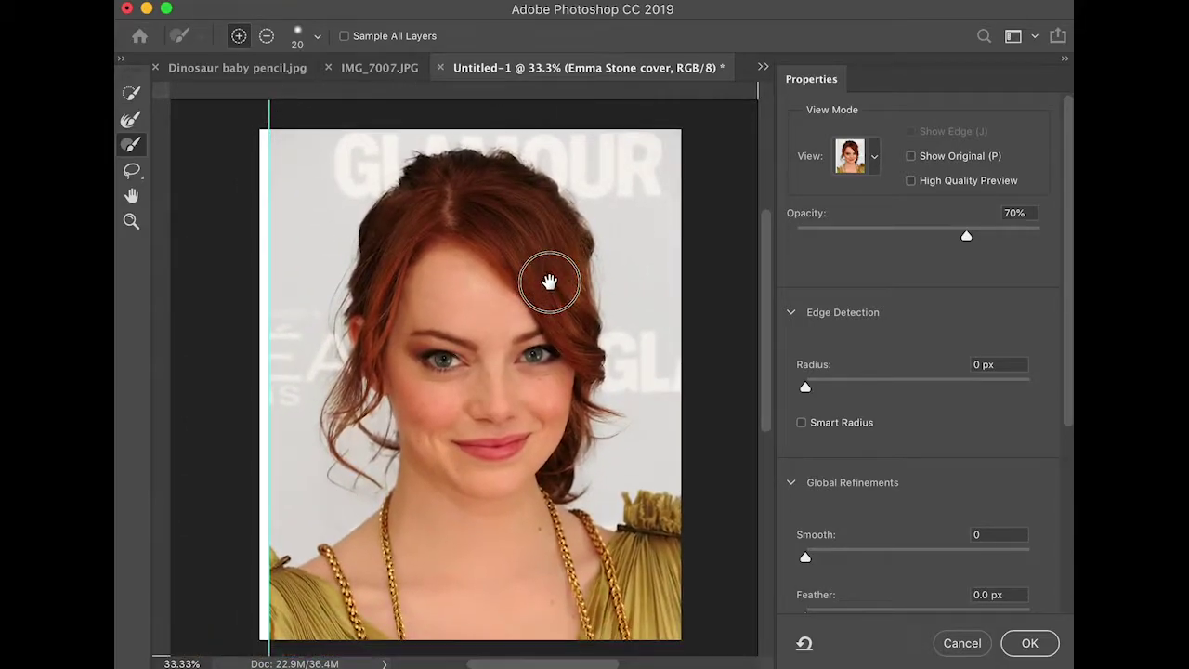
drag(965, 241, 939, 239)
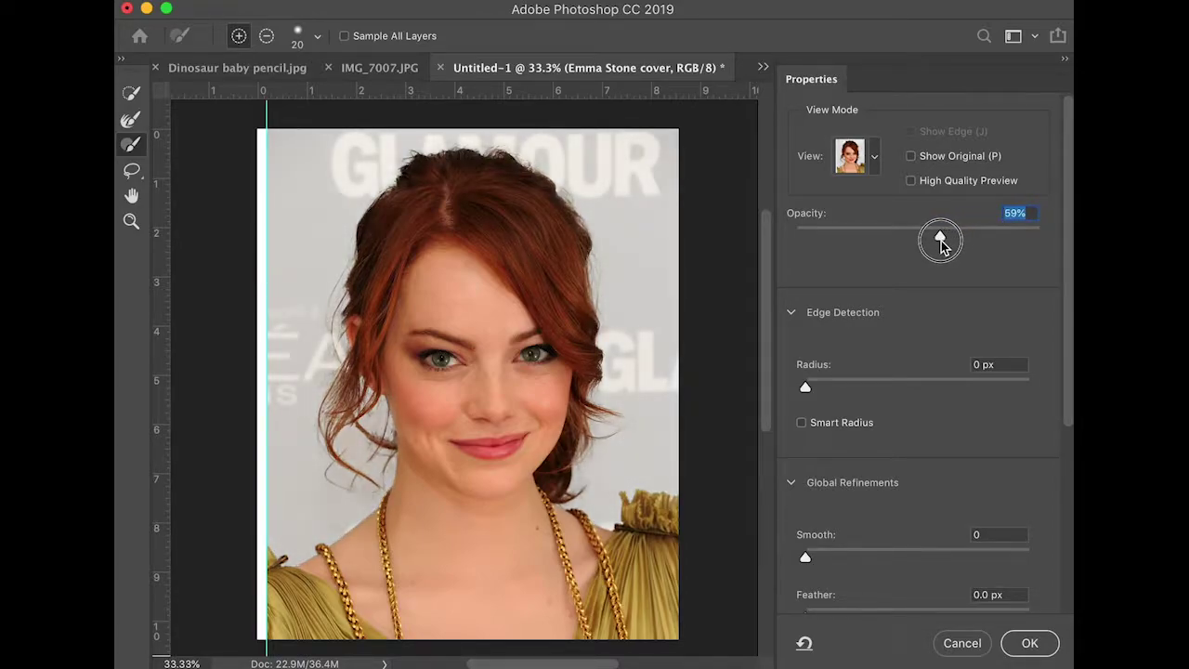
Accept the refined selection and turn it into a layer mask on the Emma Stone cover layer.
click(1029, 644)
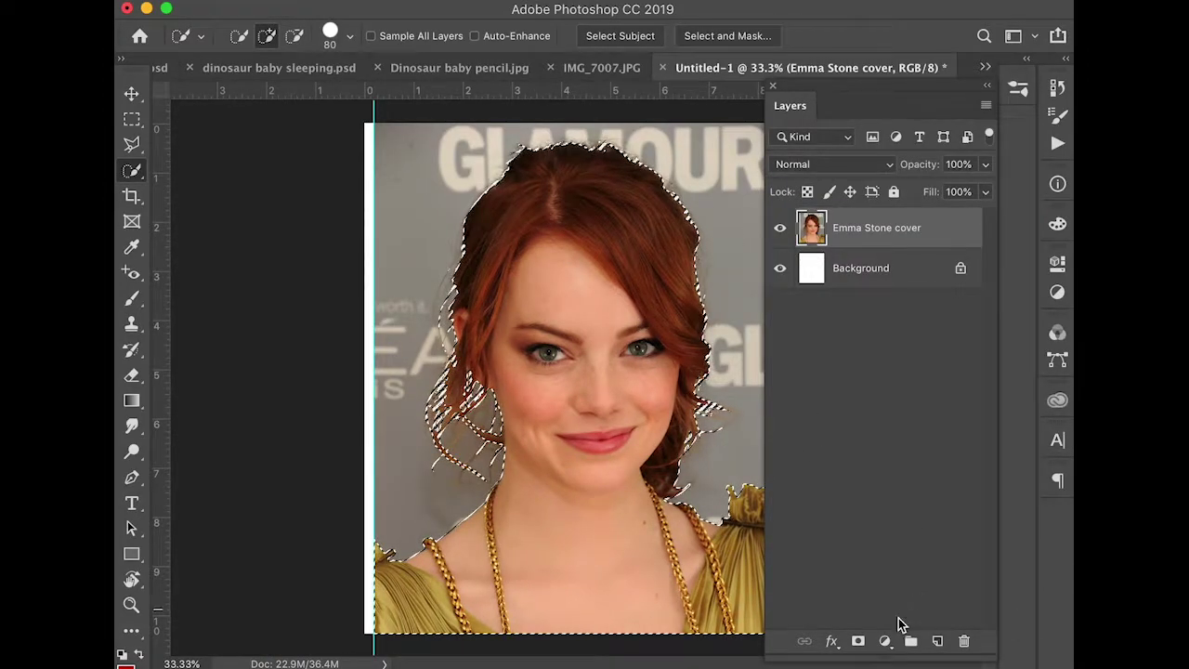
click(858, 642)
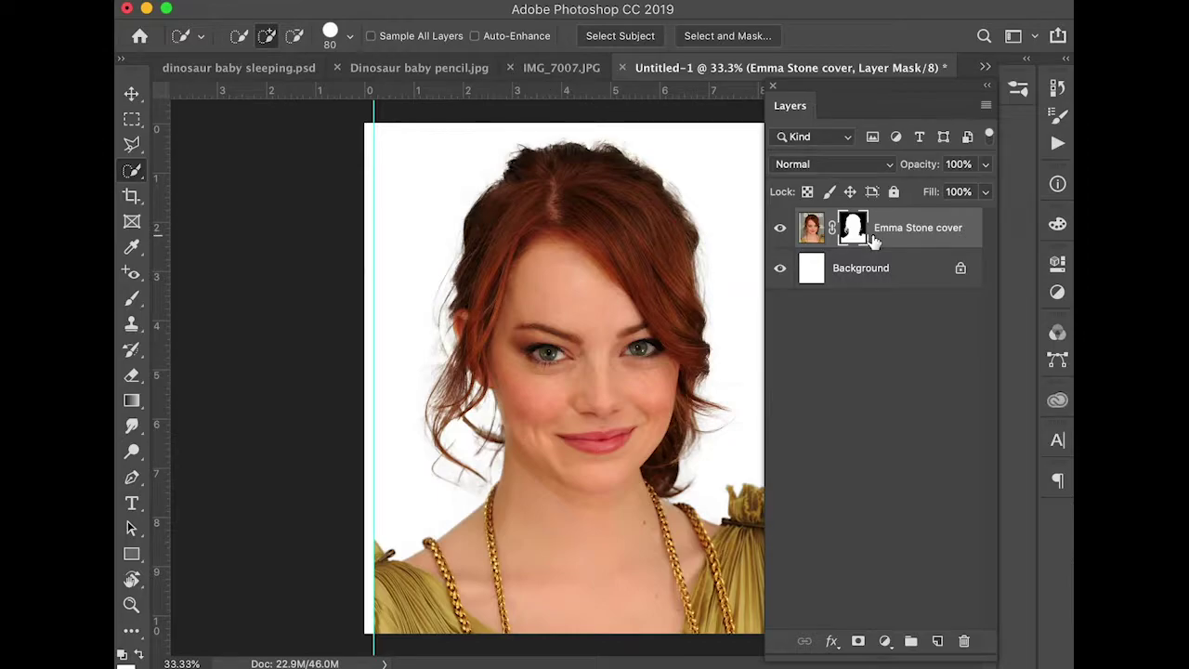
Select the Background layer and set the foreground colour to light grey a5a5a5, trying tones sampled from the dress and necklace.
click(877, 278)
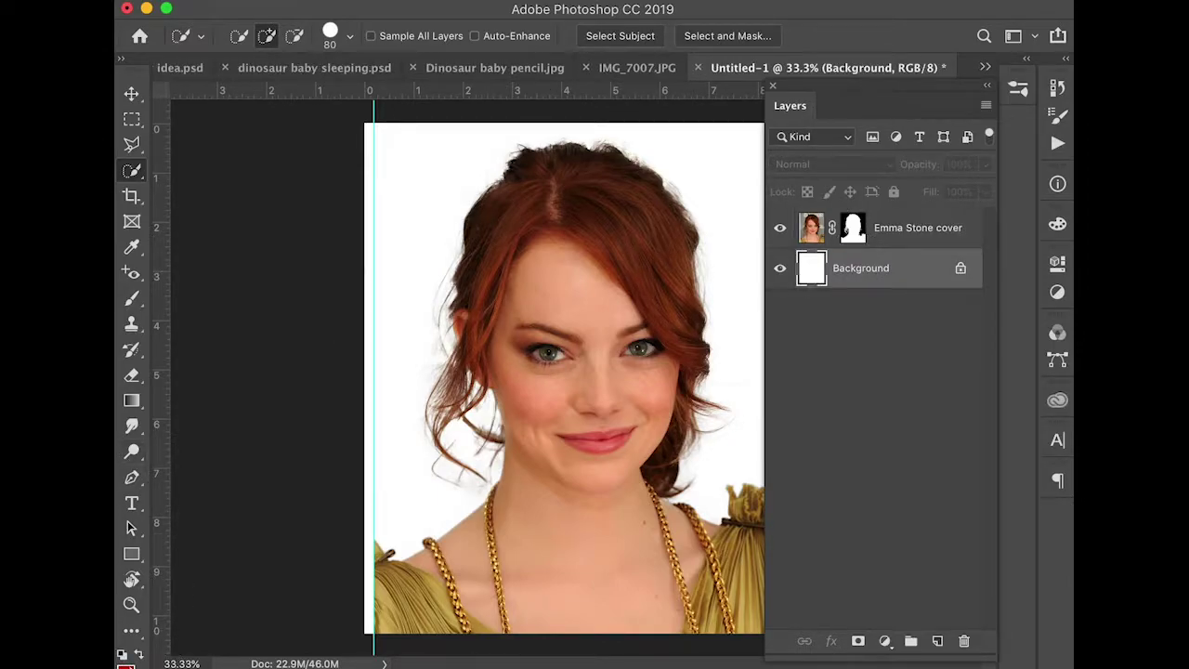
click(128, 665)
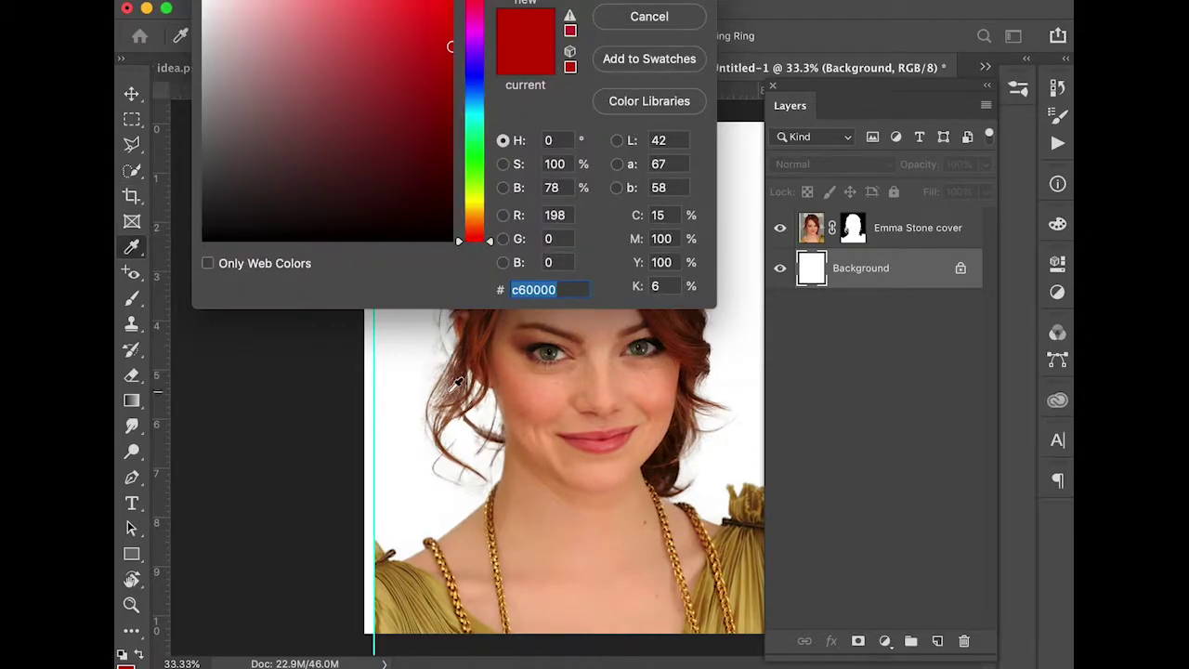
click(446, 590)
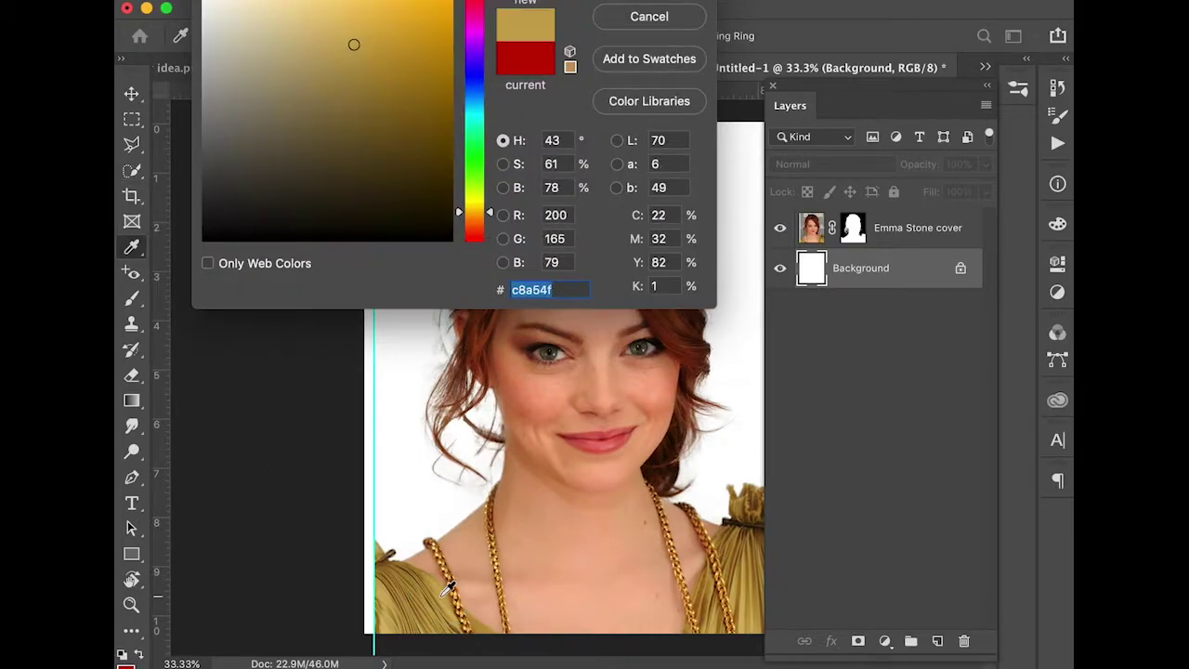
click(754, 576)
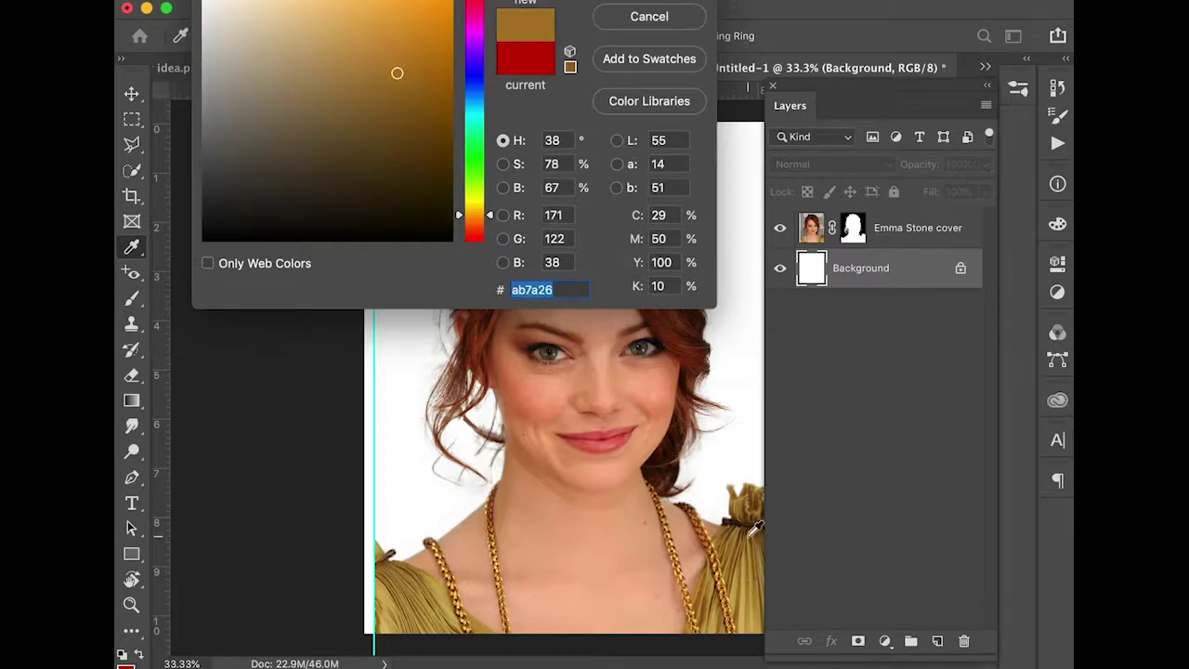
click(746, 533)
click(736, 509)
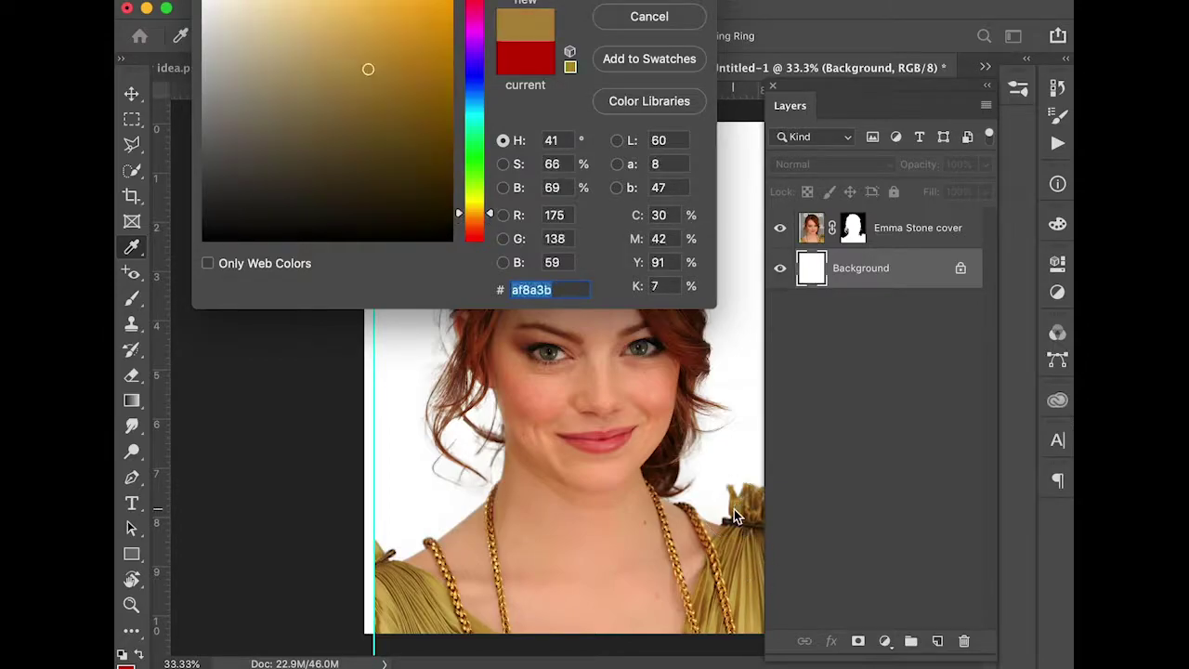
mouse_move(293, 41)
mouse_down()
mouse_move(316, 120)
mouse_move(201, 90)
mouse_move(202, 128)
mouse_move(201, 77)
mouse_up()
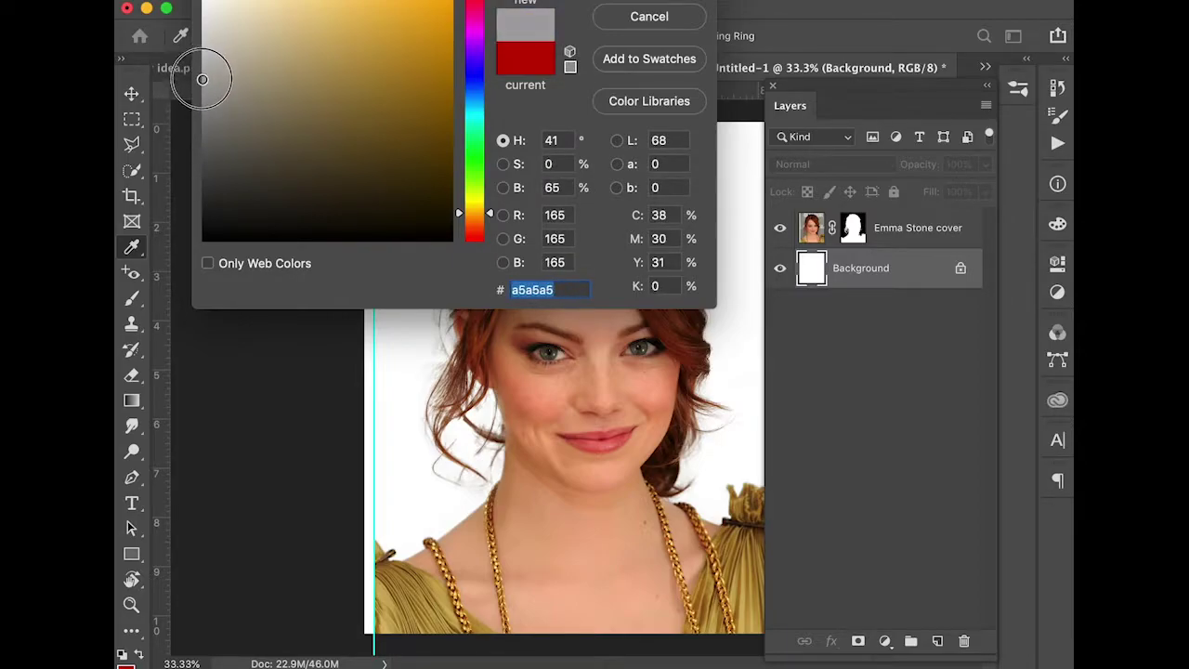
click(607, 1)
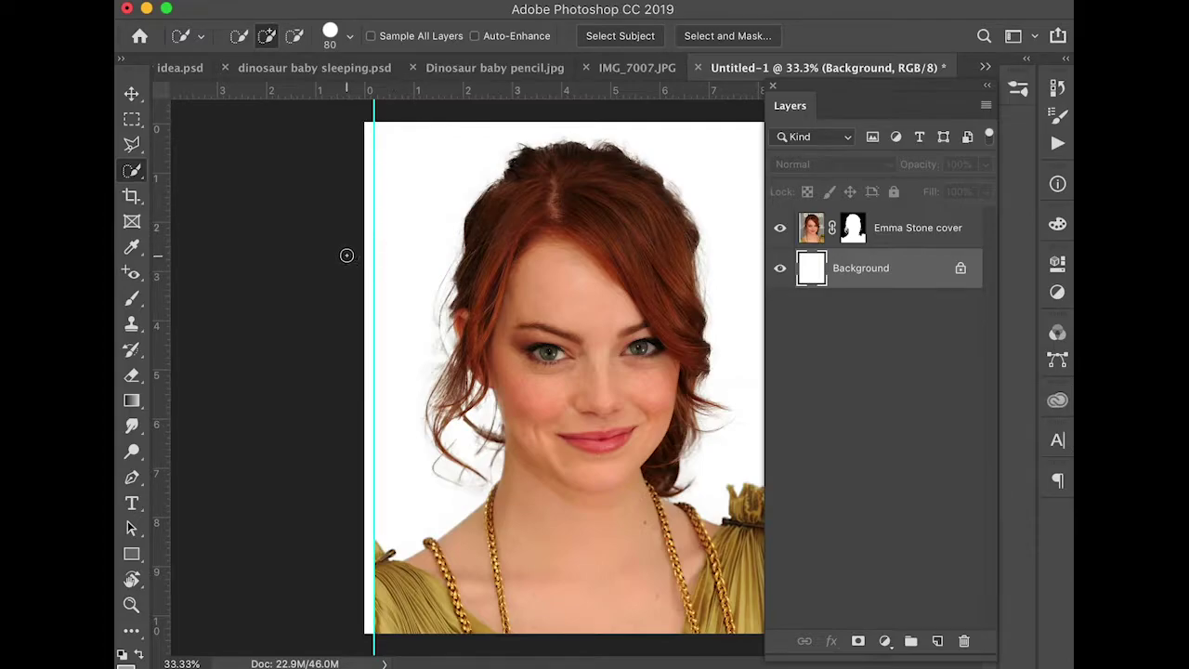
Set the background colour to dark grey 6a6969 and move the Layers panel clear of the canvas.
drag(314, 11, 314, 0)
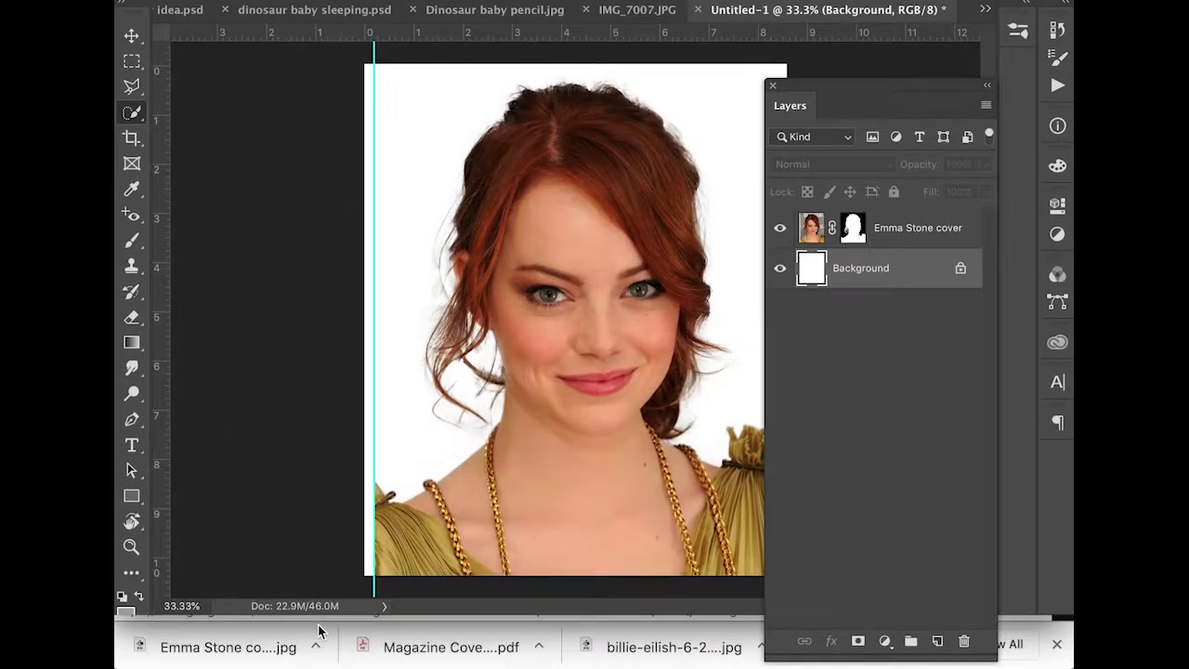
drag(318, 615, 313, 659)
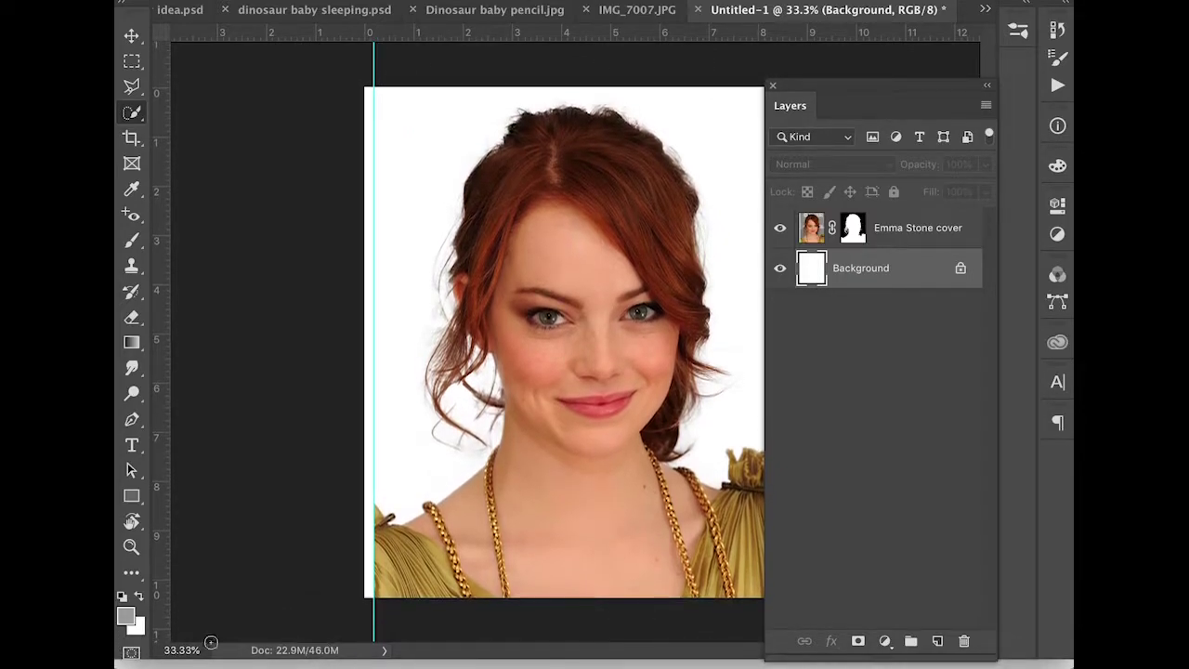
click(138, 628)
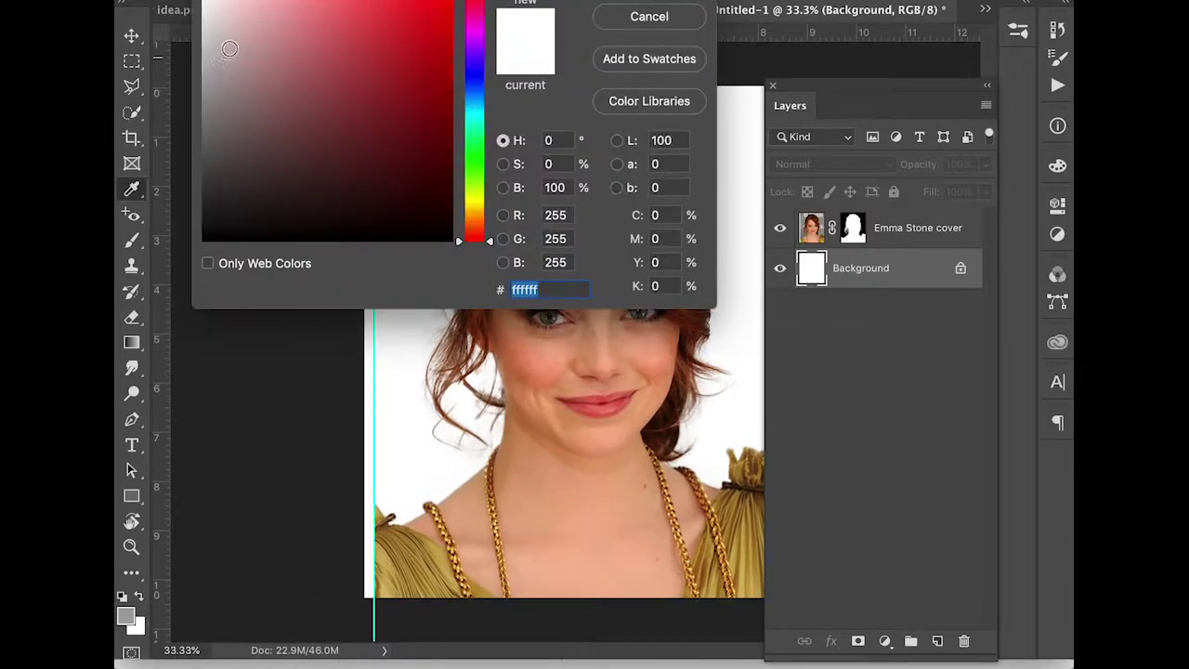
click(206, 144)
drag(205, 145, 206, 137)
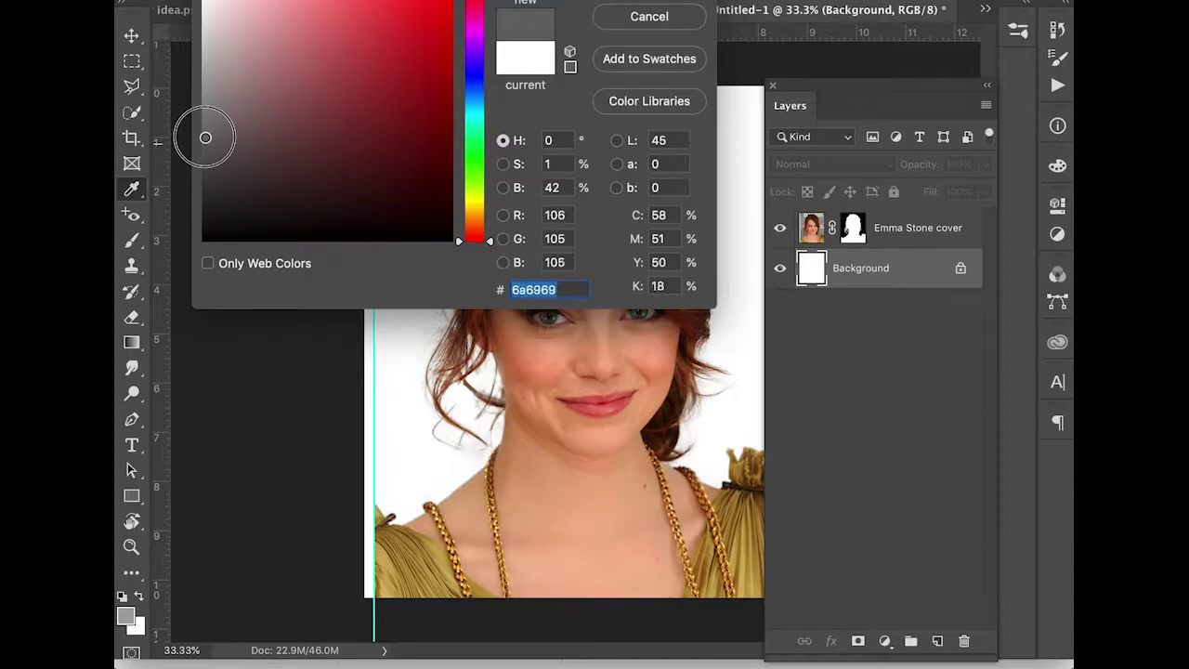
key(Return)
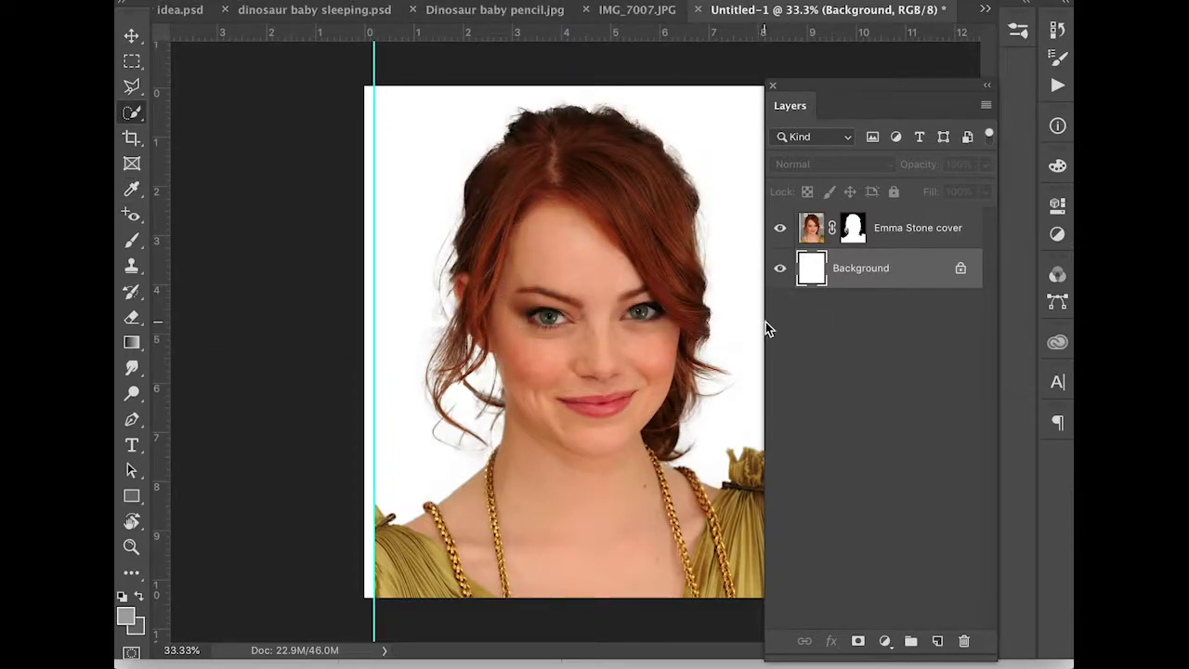
drag(823, 89, 926, 55)
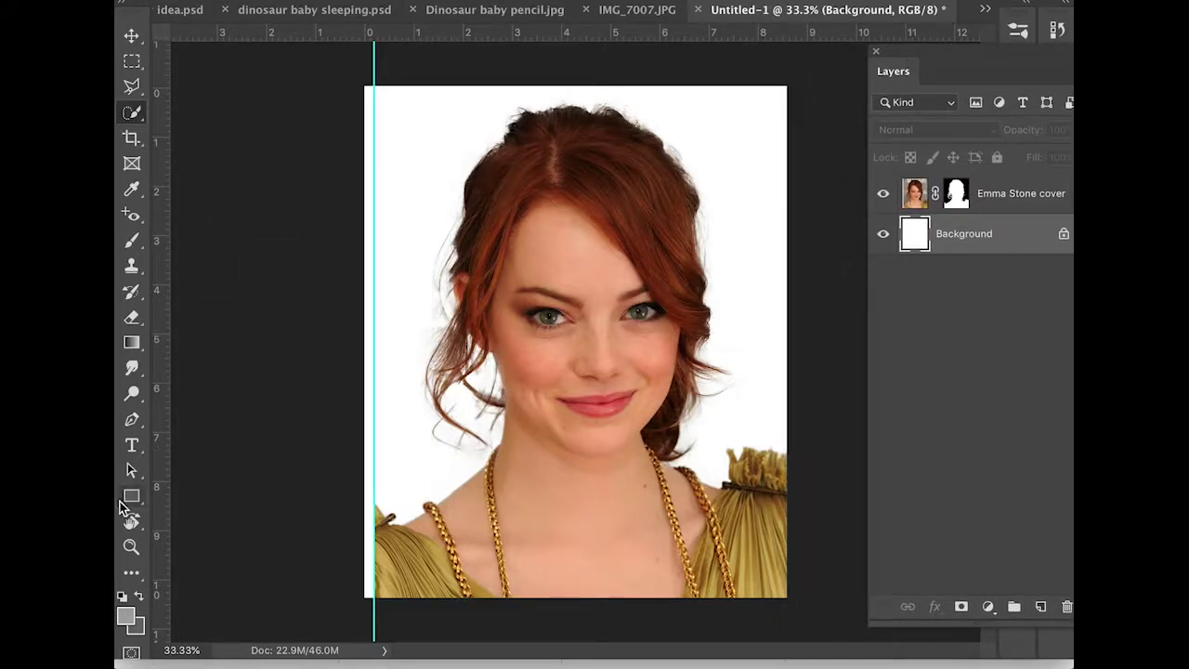
Try different vertical grey gradients on the Background layer, finishing with dark grey above fading to light grey below.
click(131, 343)
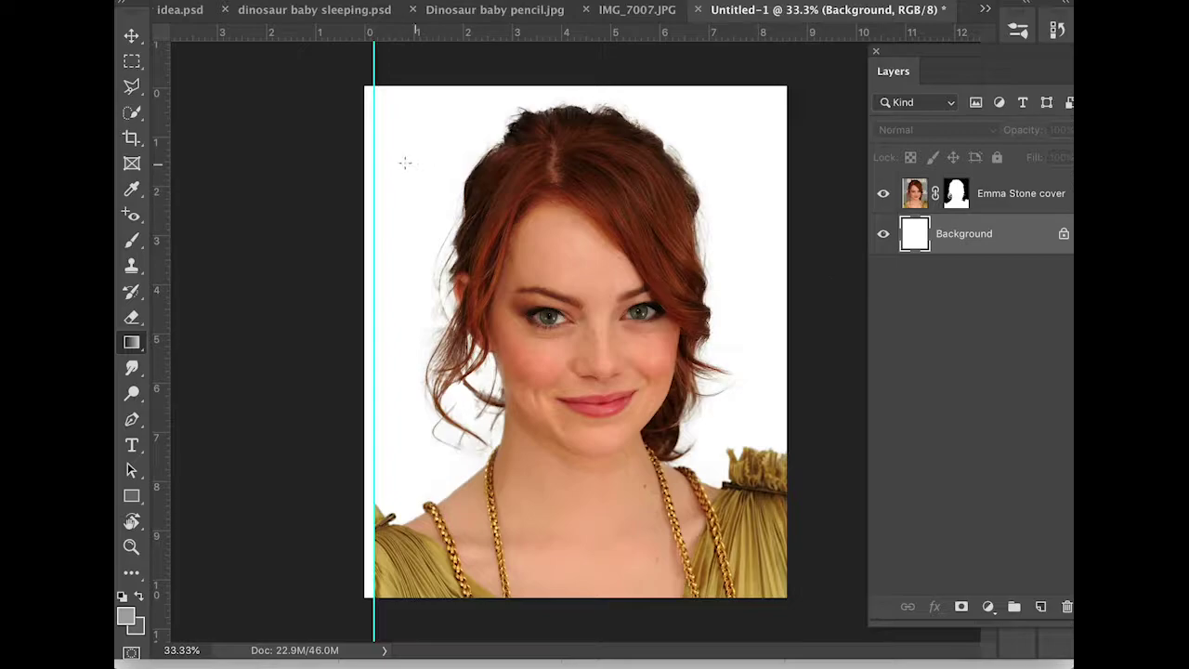
drag(424, 134, 430, 162)
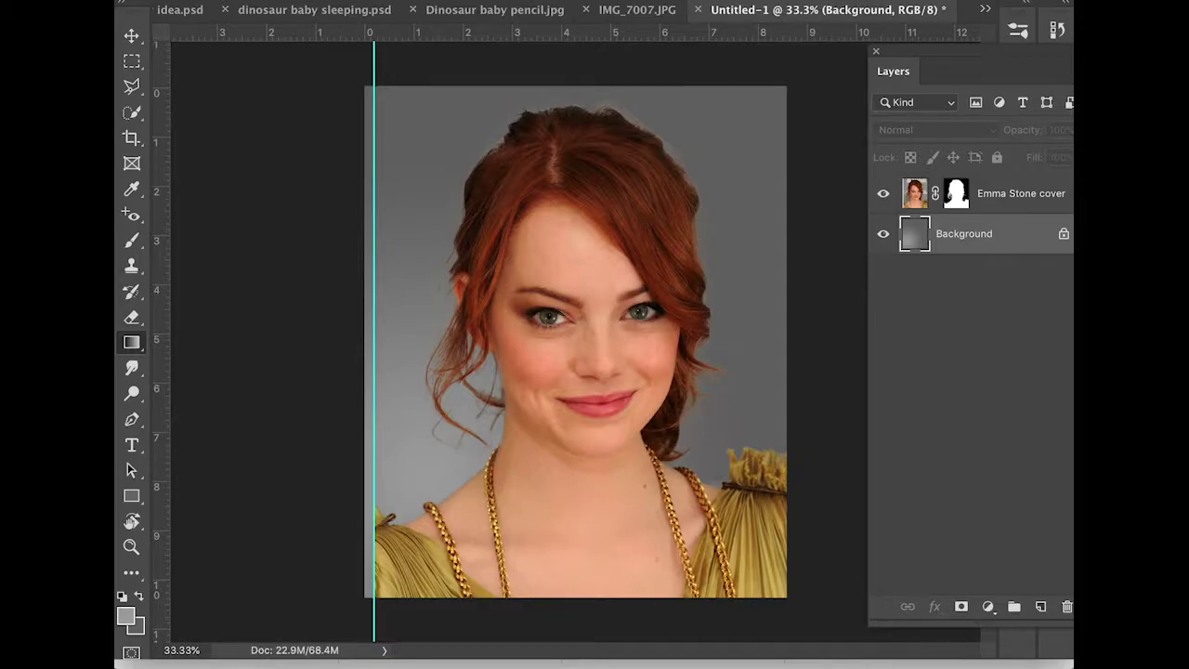
drag(411, 159, 446, 520)
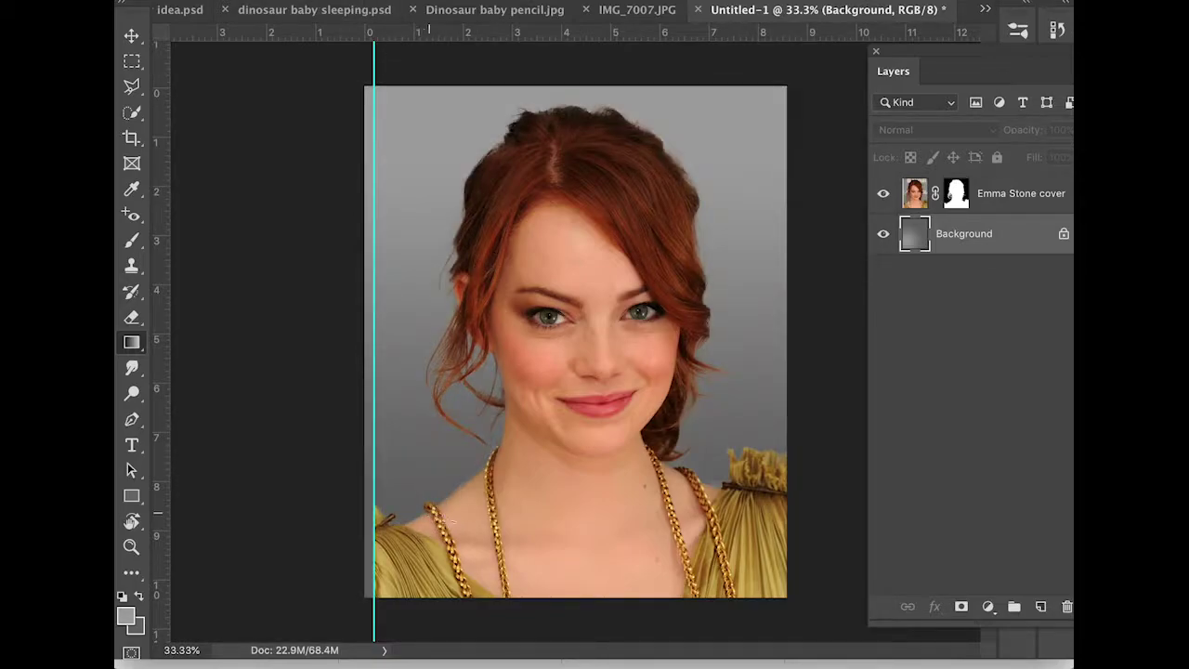
drag(414, 427, 421, 196)
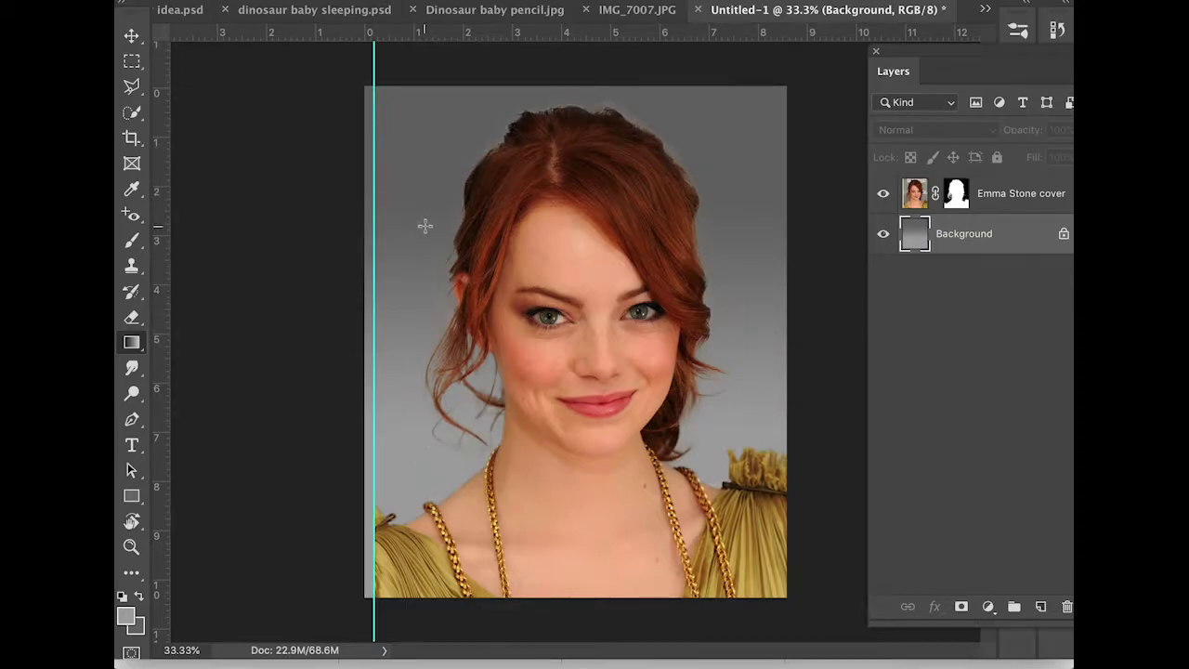
Set the background colour to pale grey cbcaca and fill the Background layer with a smooth vertical gradient, palest at the top.
click(135, 629)
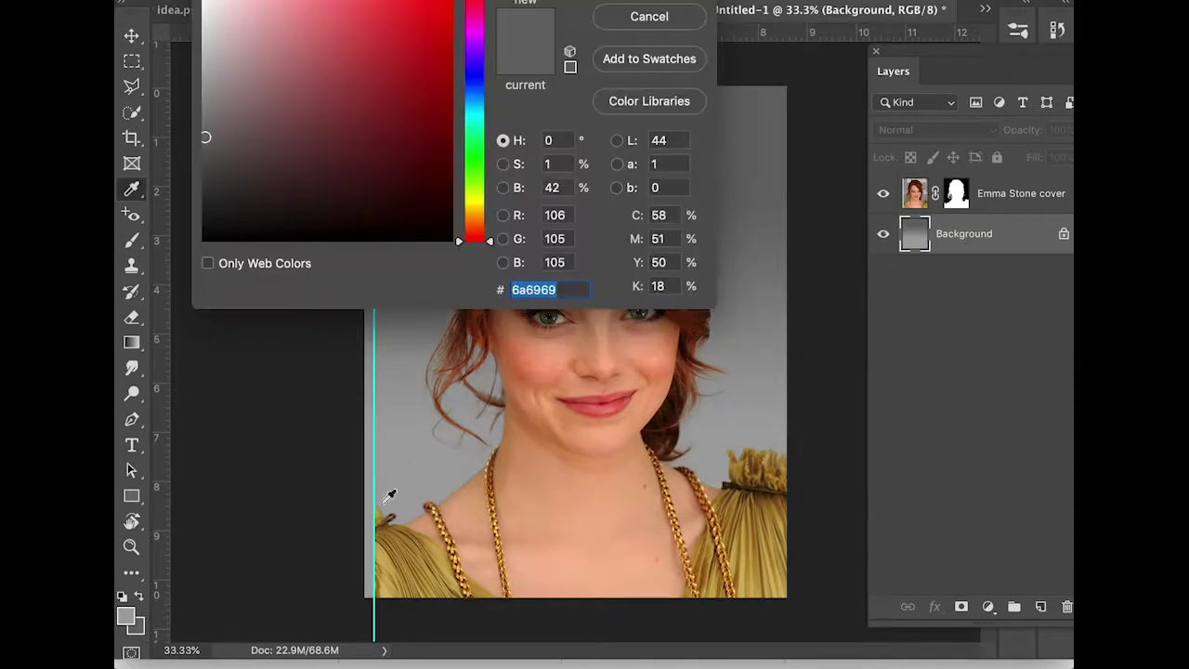
drag(204, 93, 204, 42)
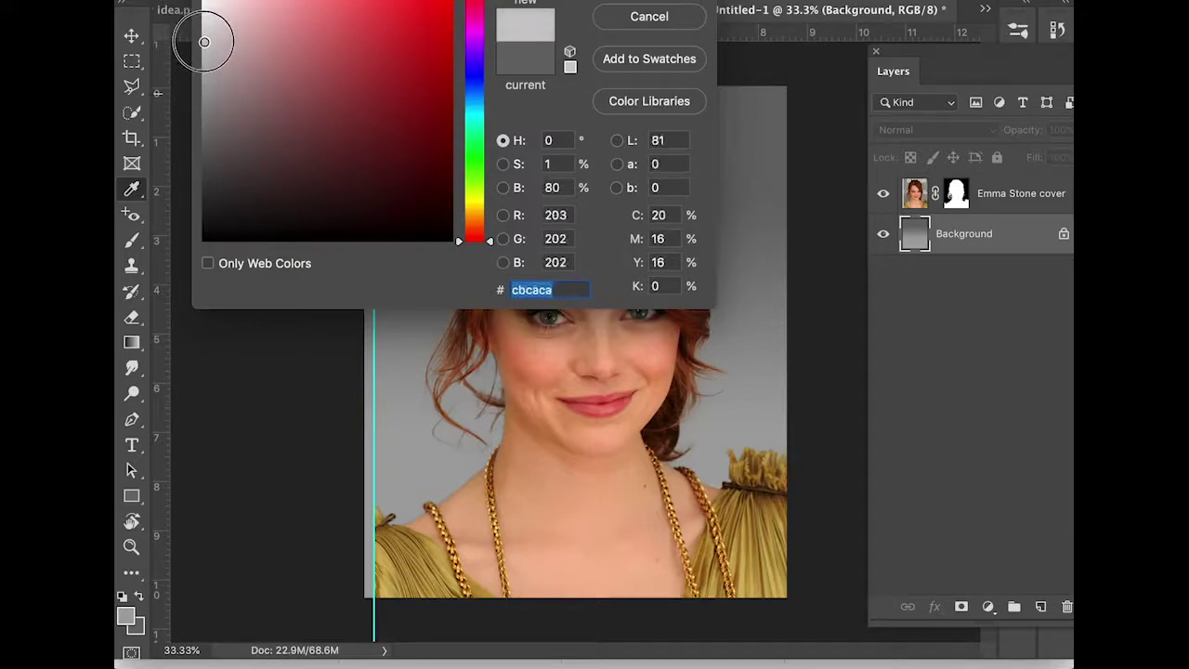
key(Return)
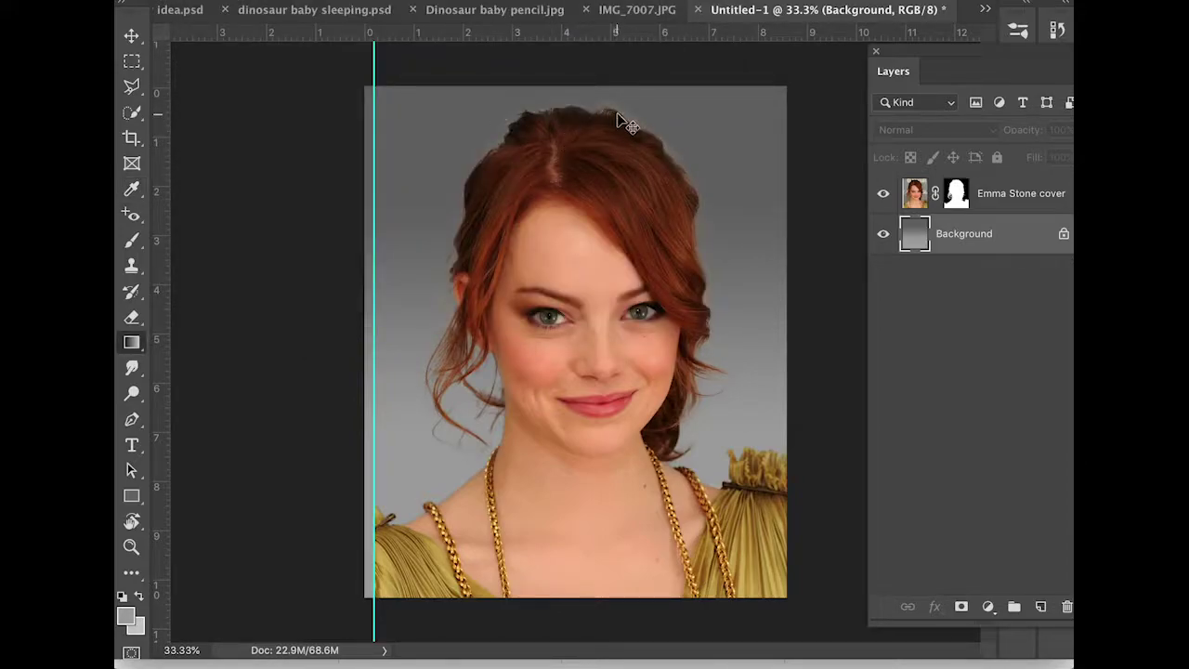
drag(406, 207, 423, 240)
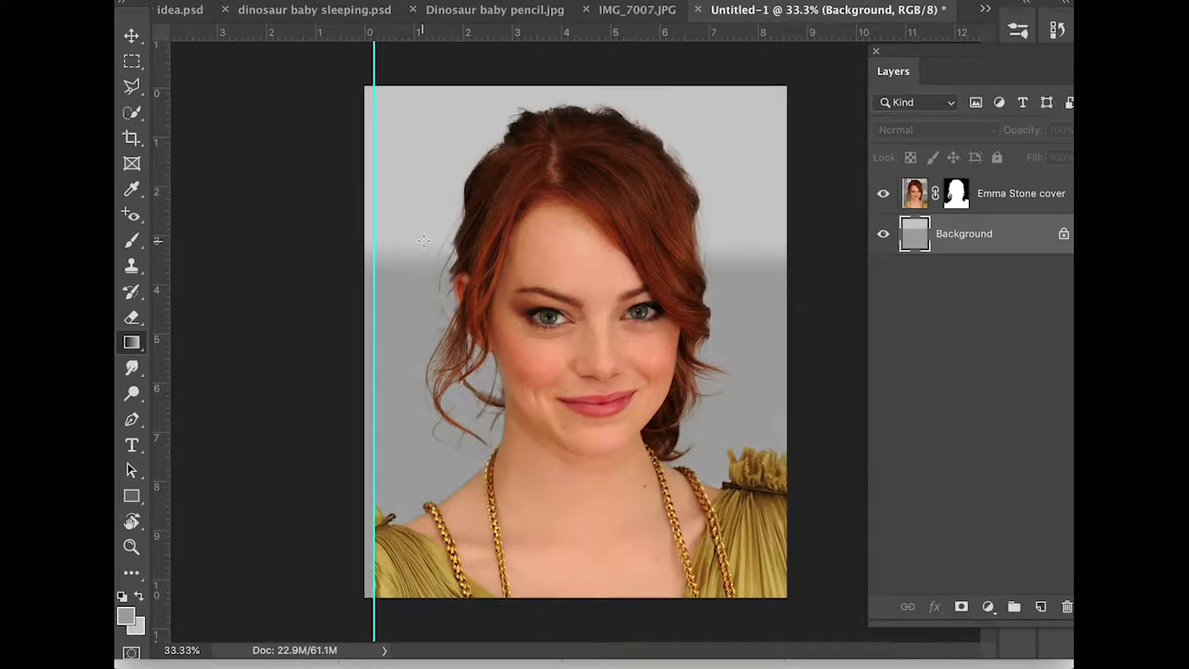
drag(414, 446, 419, 212)
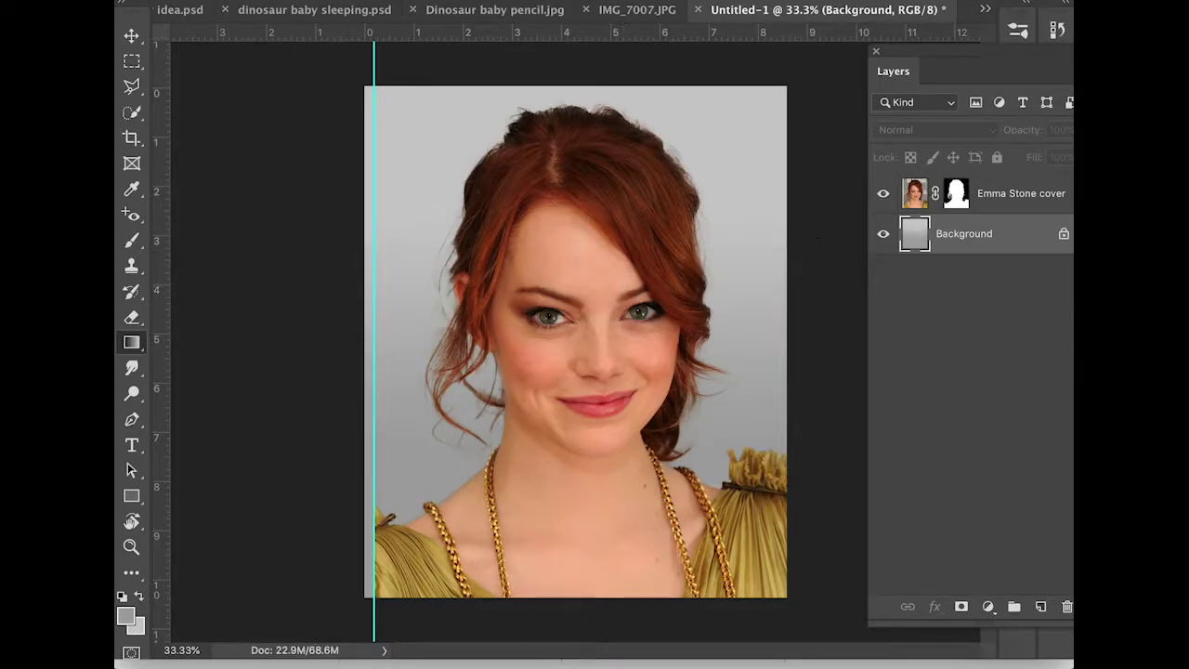
key(super+Tab)
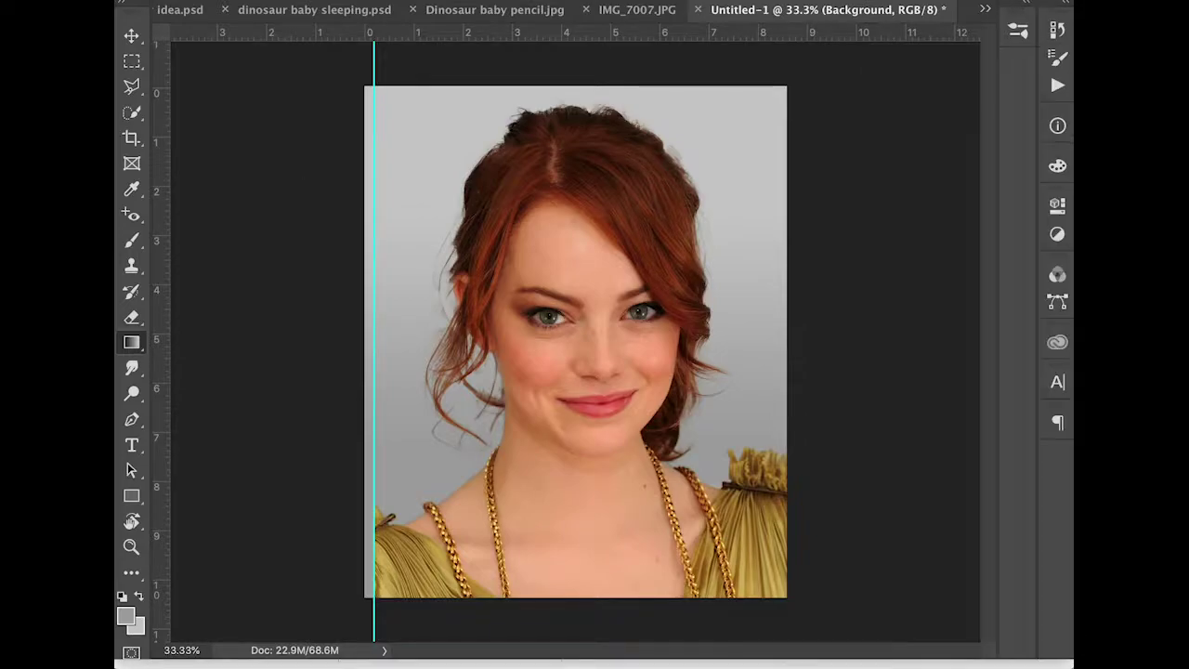
key(F7)
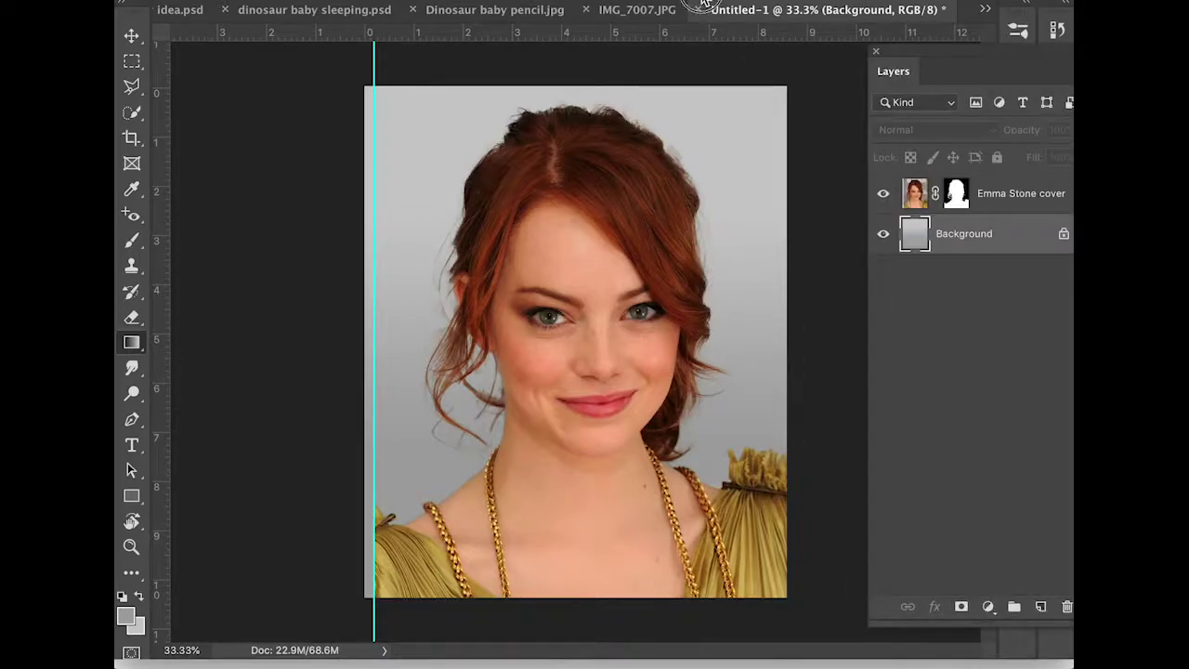
mouse_move(709, 7)
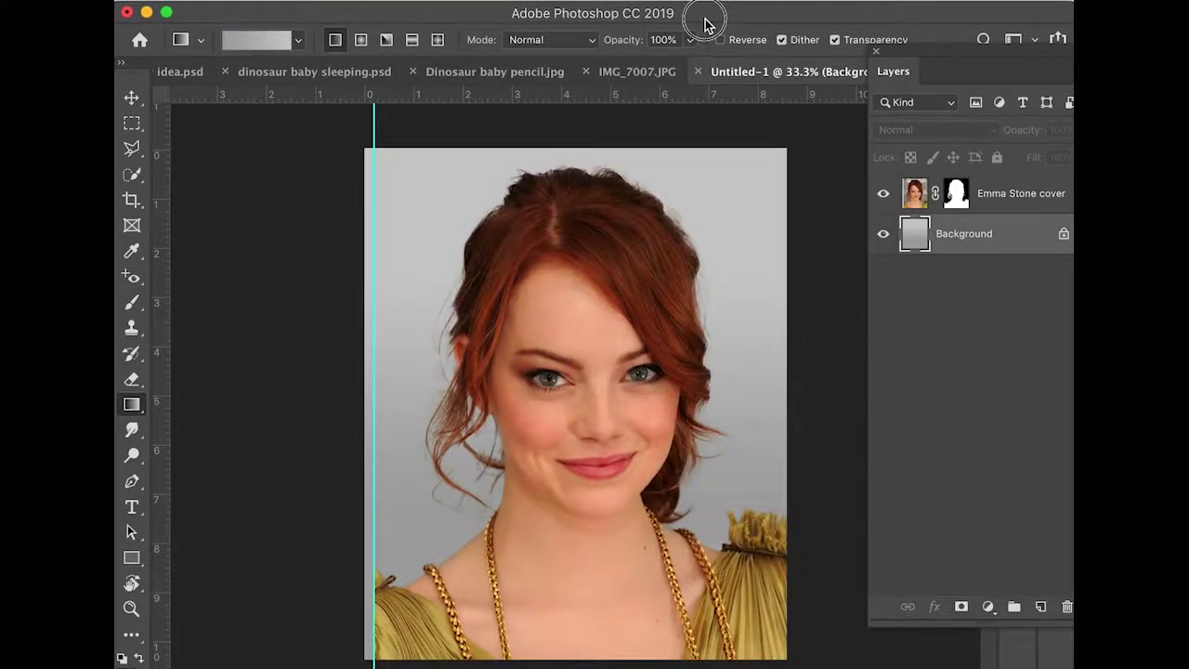